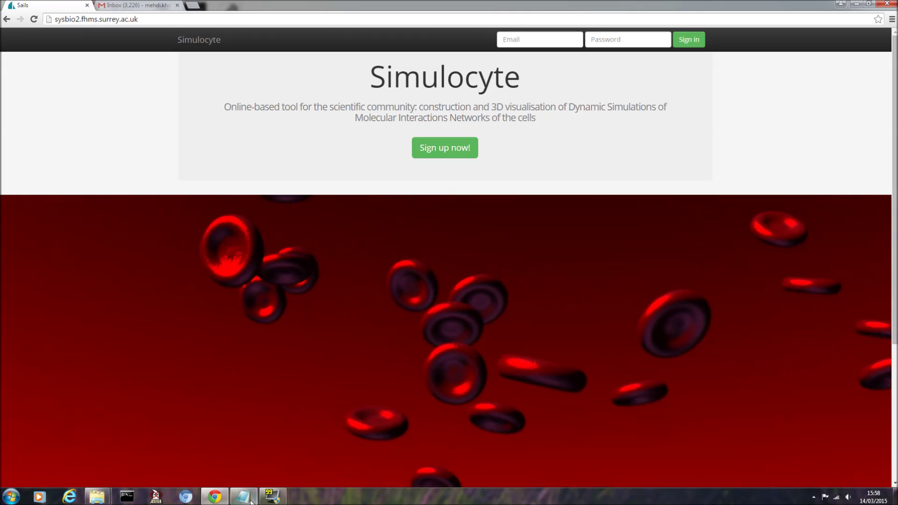
- Sign in to Simulocyte with the account e-mail and password, declining Chrome's offer to save it
click(243, 496)
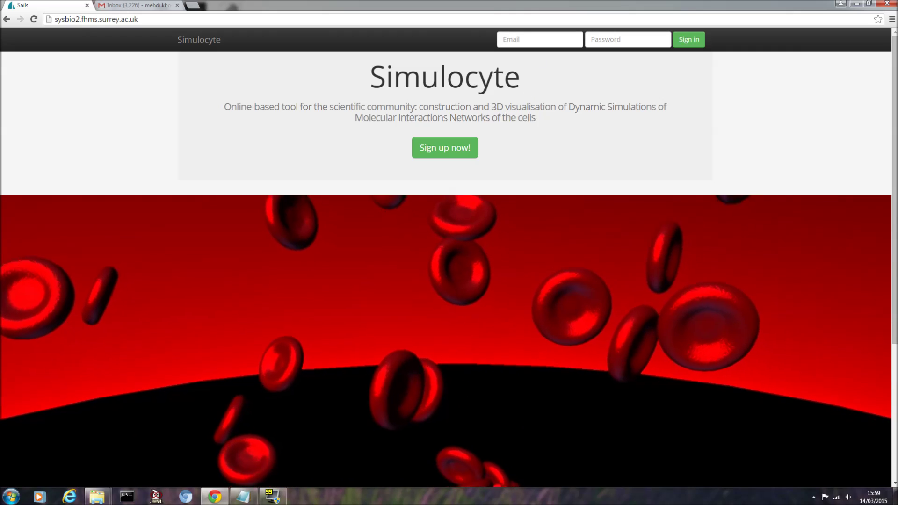
click(533, 39)
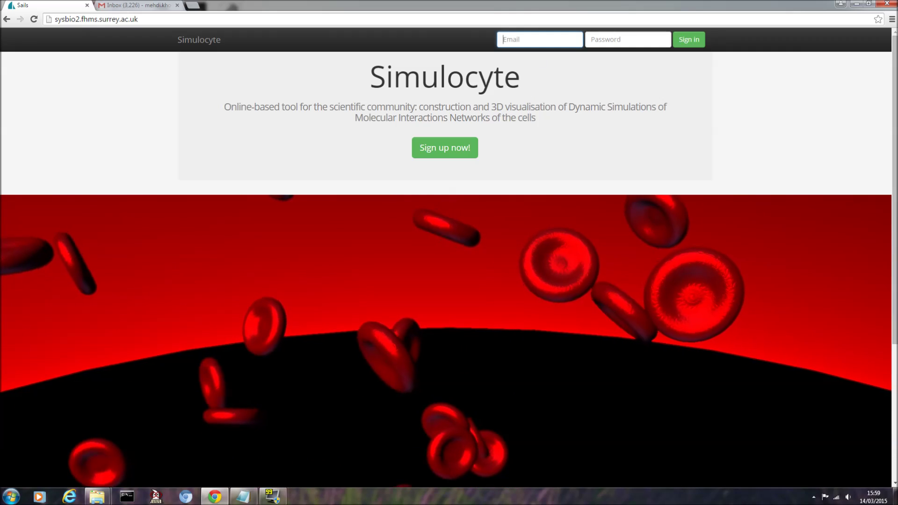
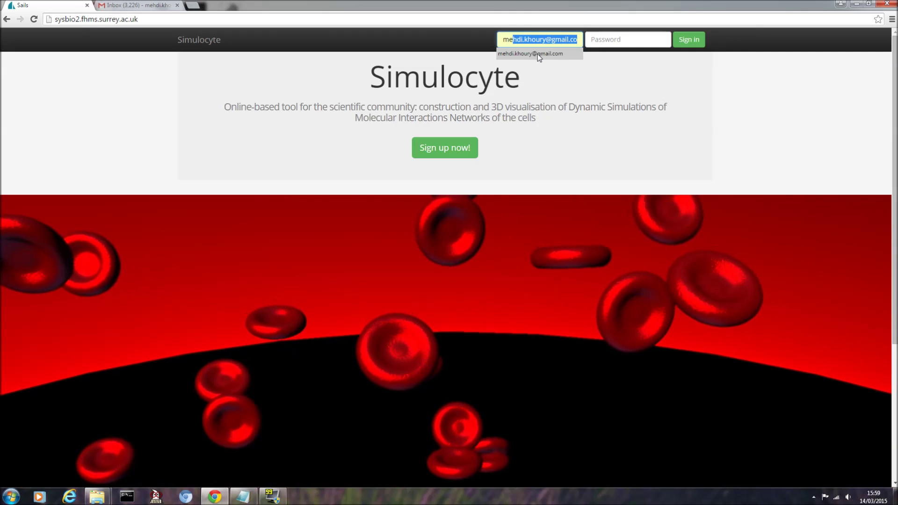
click(538, 54)
key(Tab)
text(******)
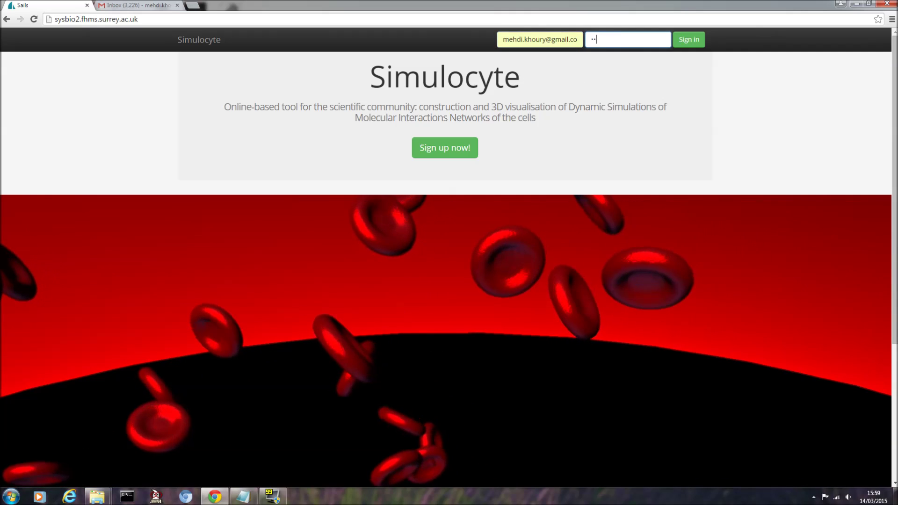
text(*)
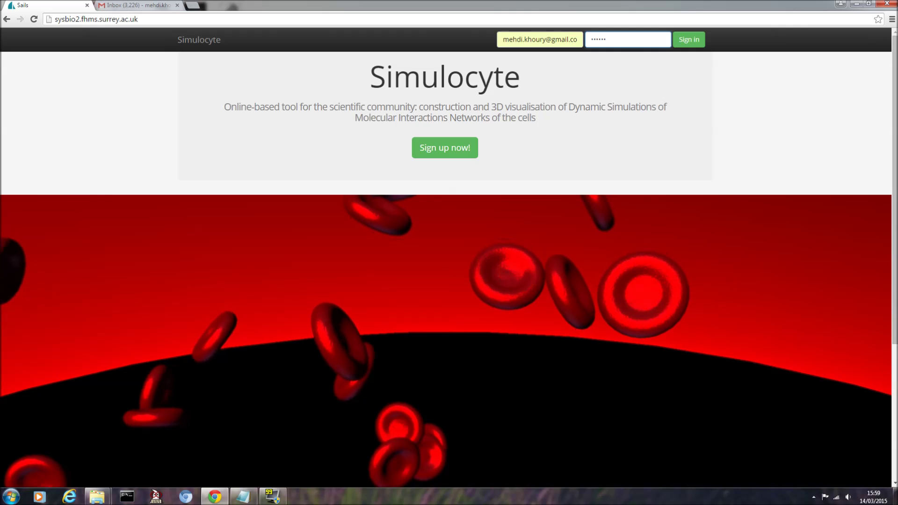
click(688, 42)
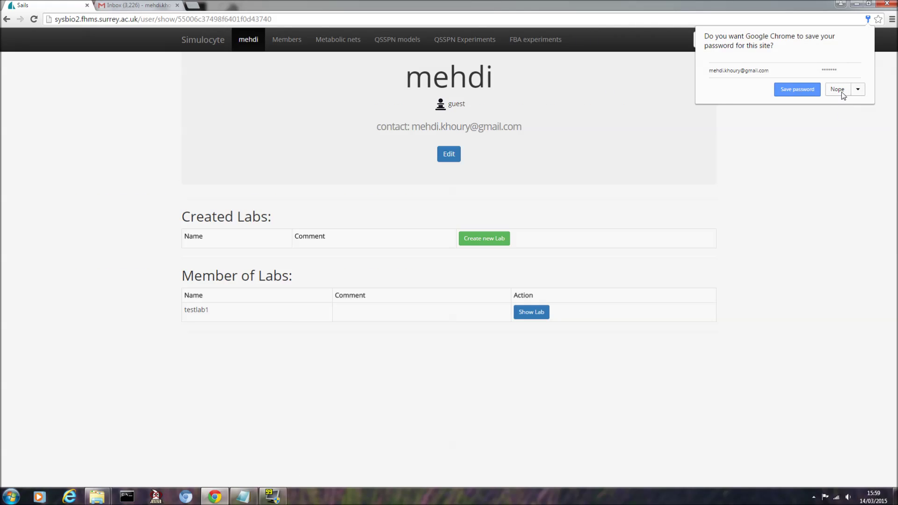
click(837, 90)
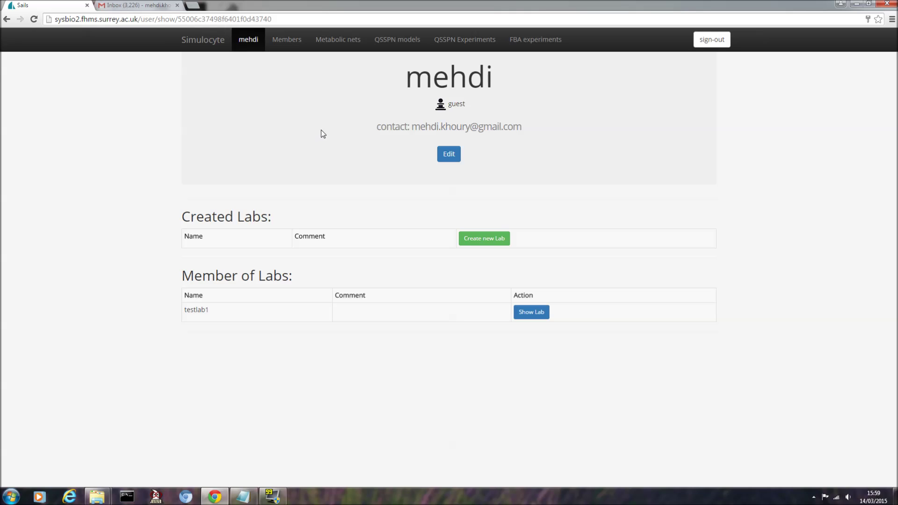
- Open the Members list and scroll through each member's metabolic networks and QSSPN models
click(286, 41)
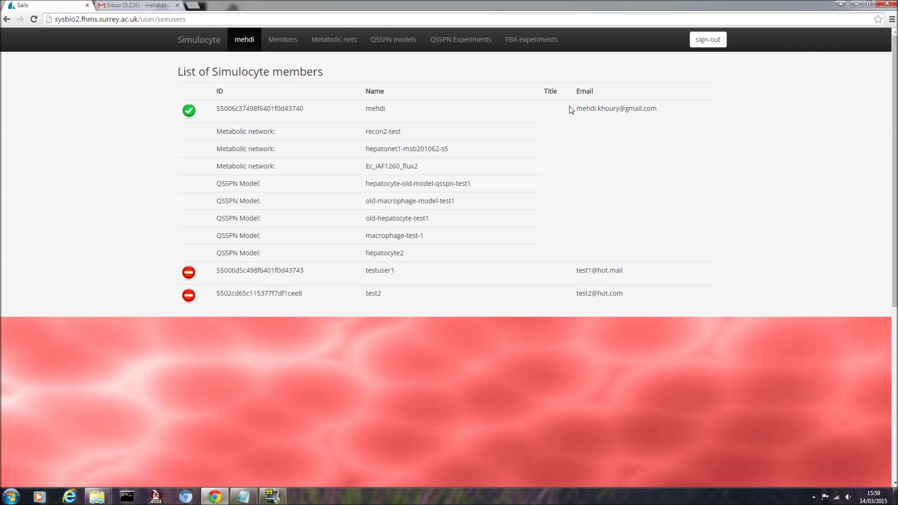
scroll(365, 186, down, 2)
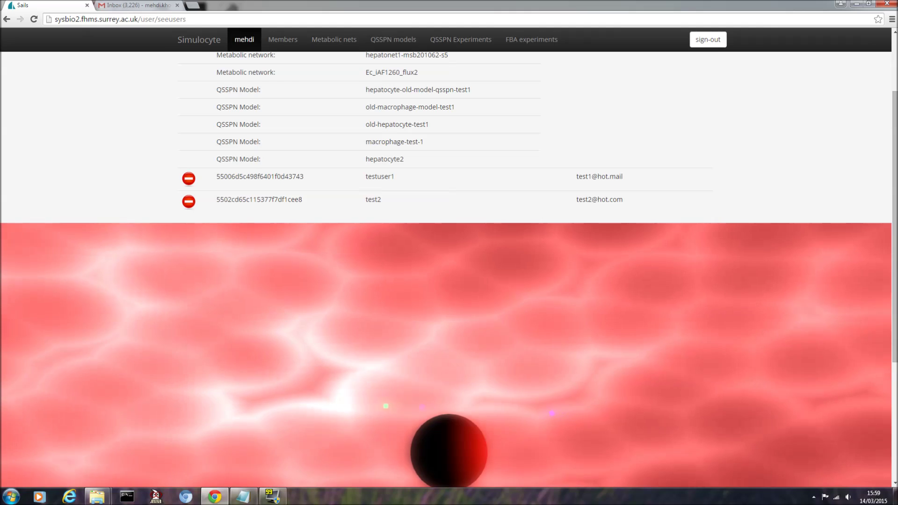
scroll(386, 178, up, 2)
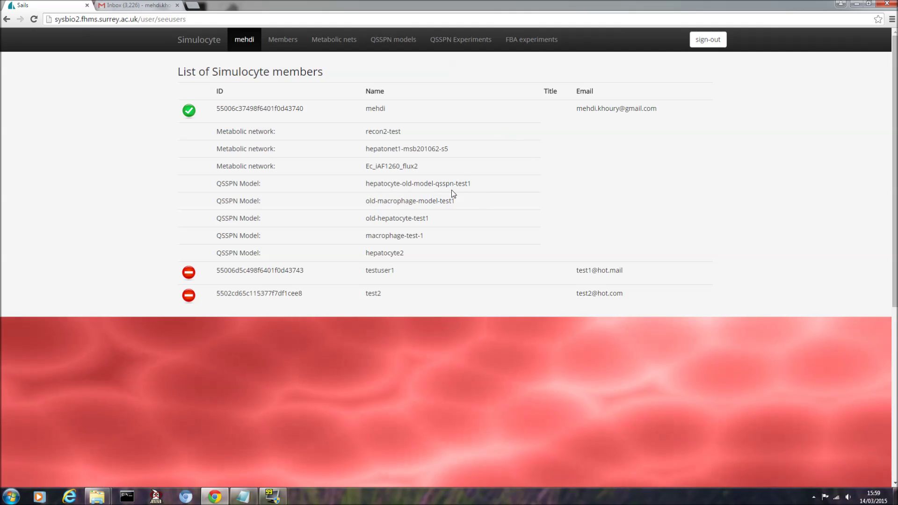
scroll(451, 190, down, 2)
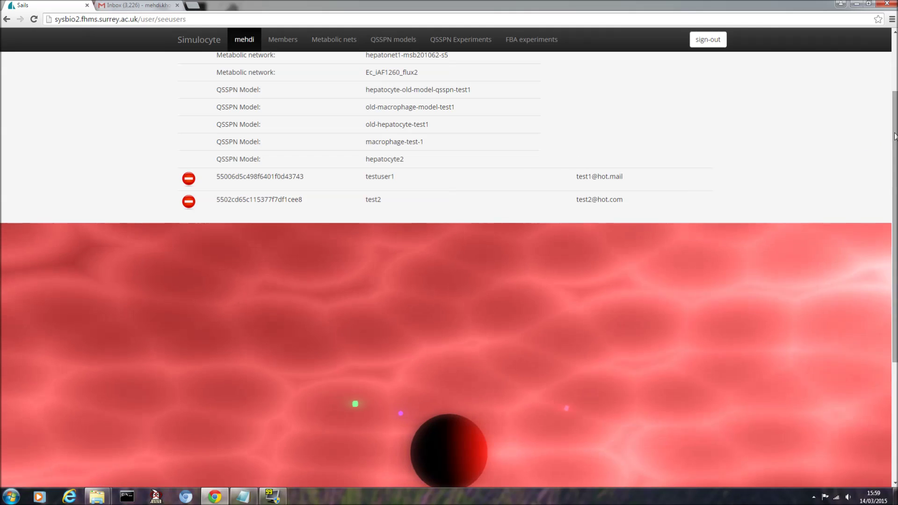
scroll(511, 227, down, 2)
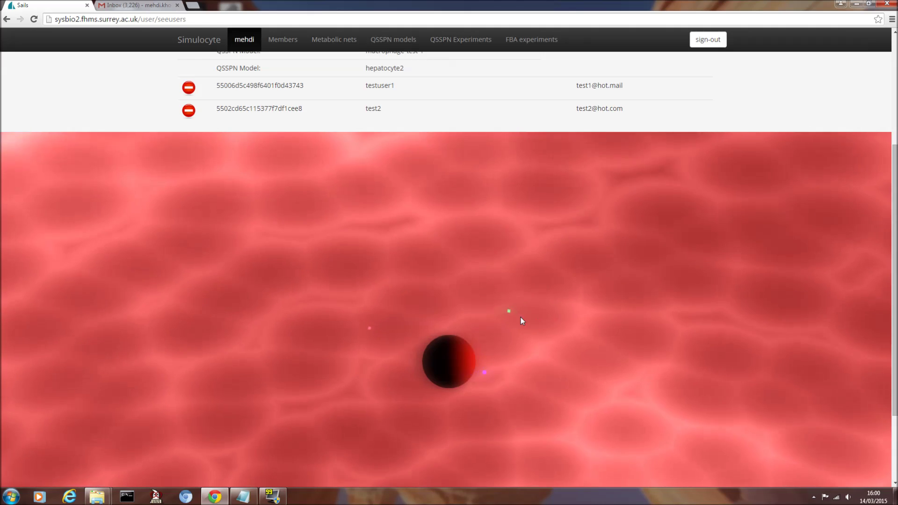
- Check the member labels in the 3-D particle view, then go to the Metabolic networks page
mouse_move(459, 303)
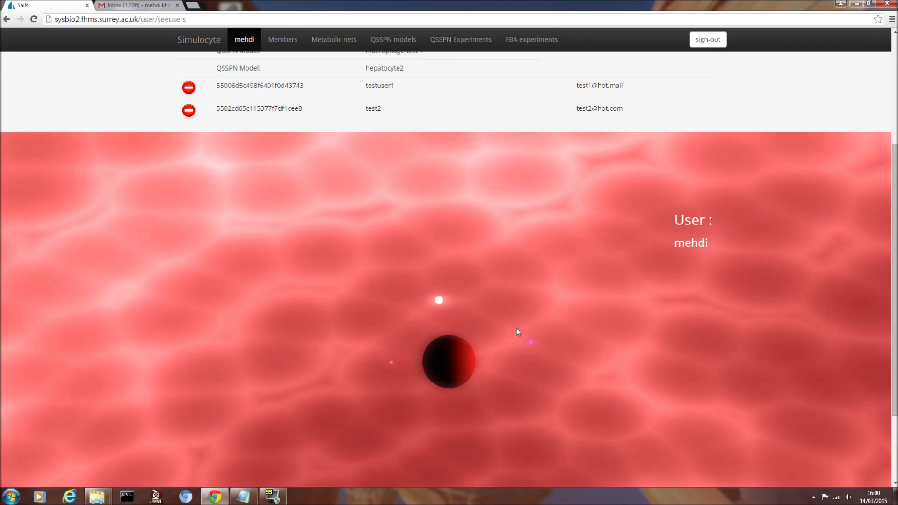
mouse_move(502, 330)
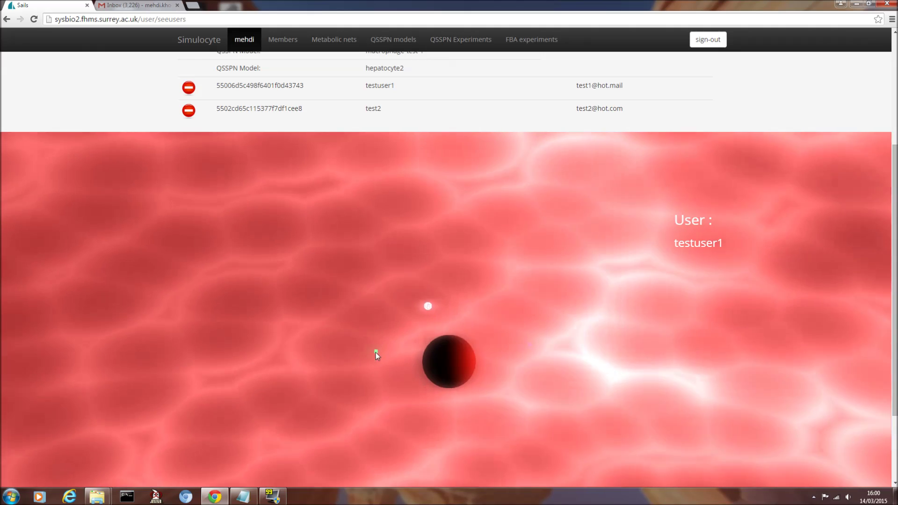
mouse_move(456, 338)
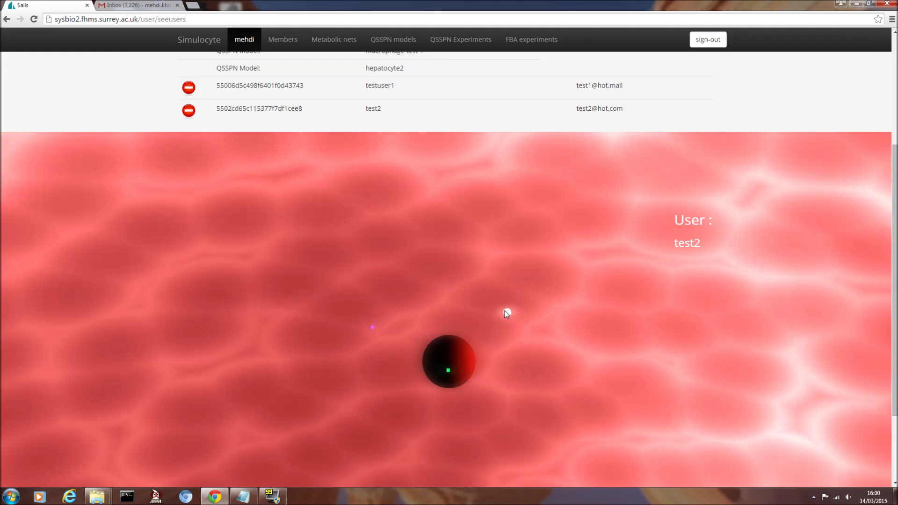
mouse_move(507, 354)
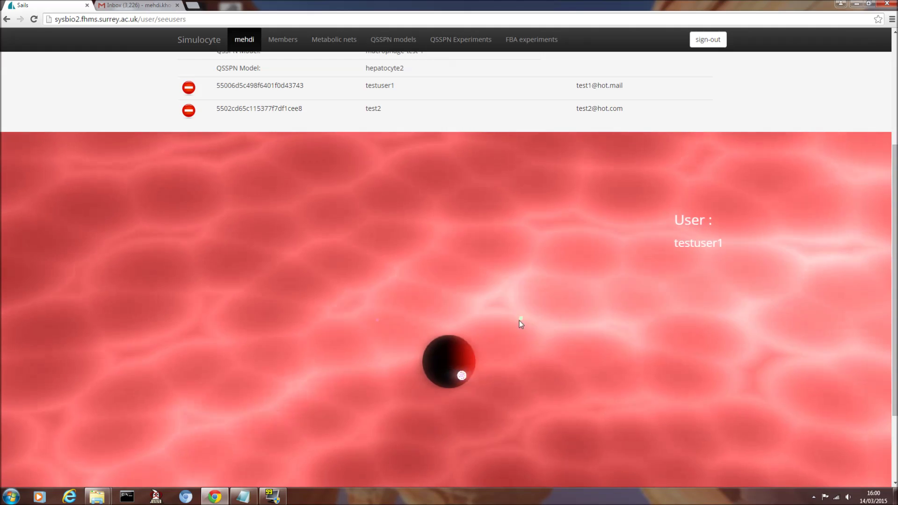
mouse_move(507, 310)
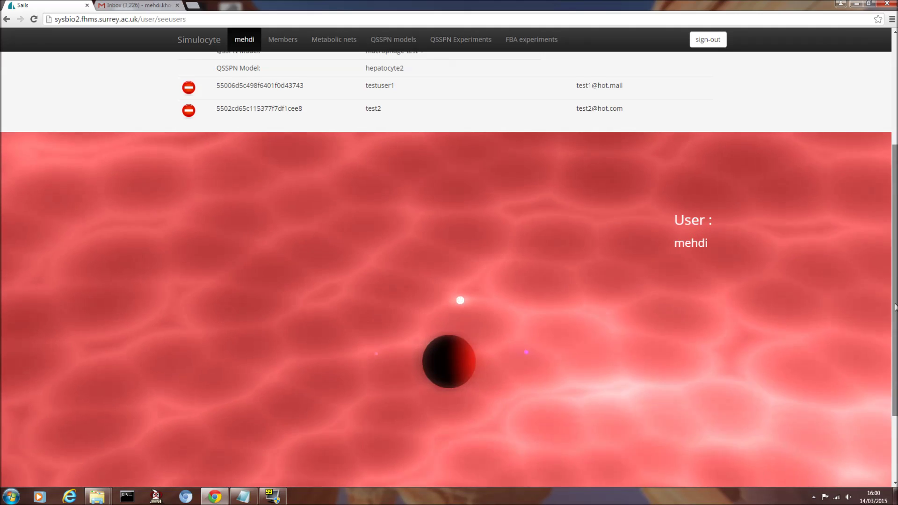
scroll(686, 119, up, 4)
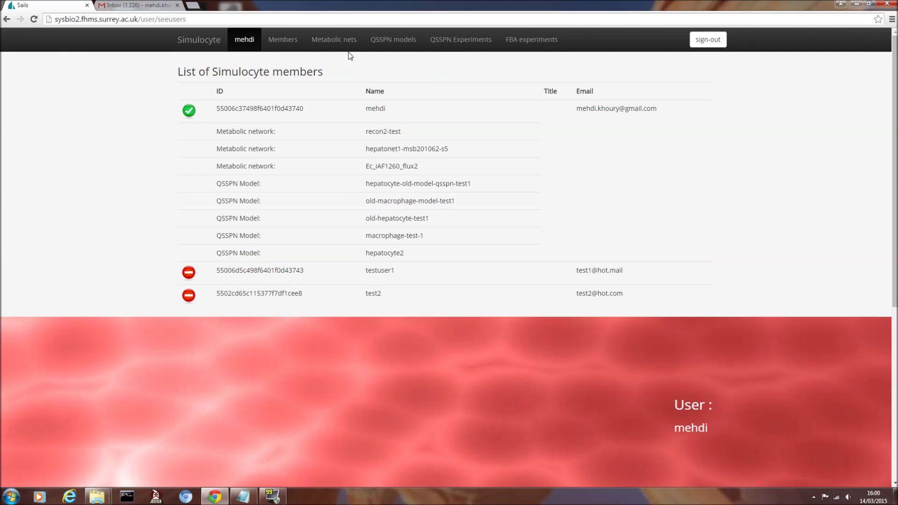
click(335, 44)
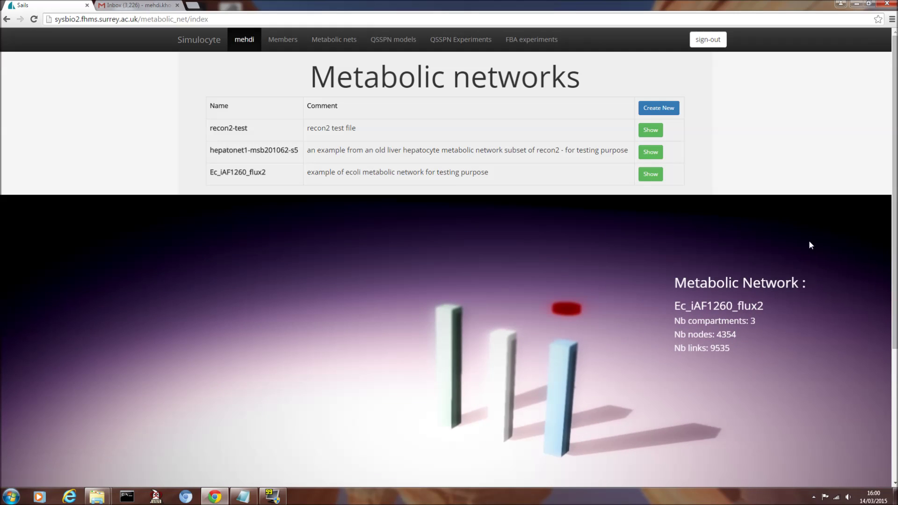
- Compare recon2-test and Ec_iAF1260_flux2 in the 3-D bar view, then open recon2-test
scroll(880, 244, down, 1)
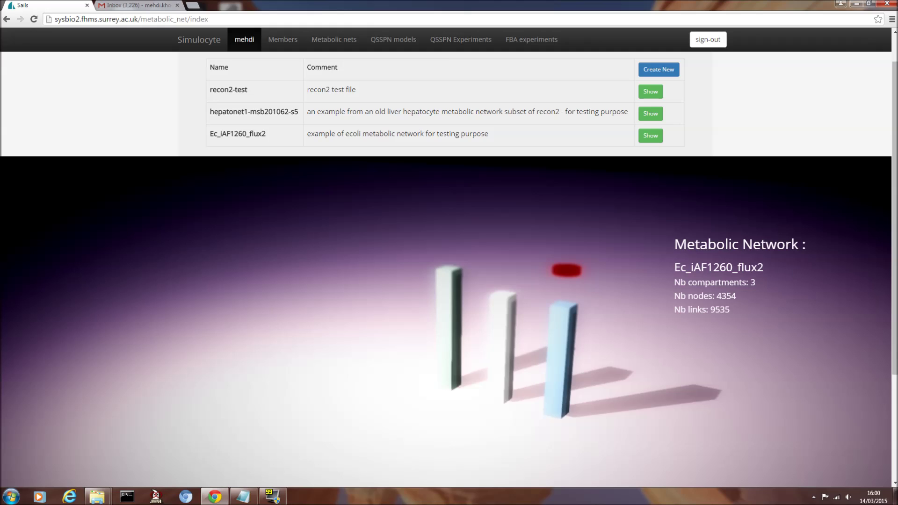
click(368, 290)
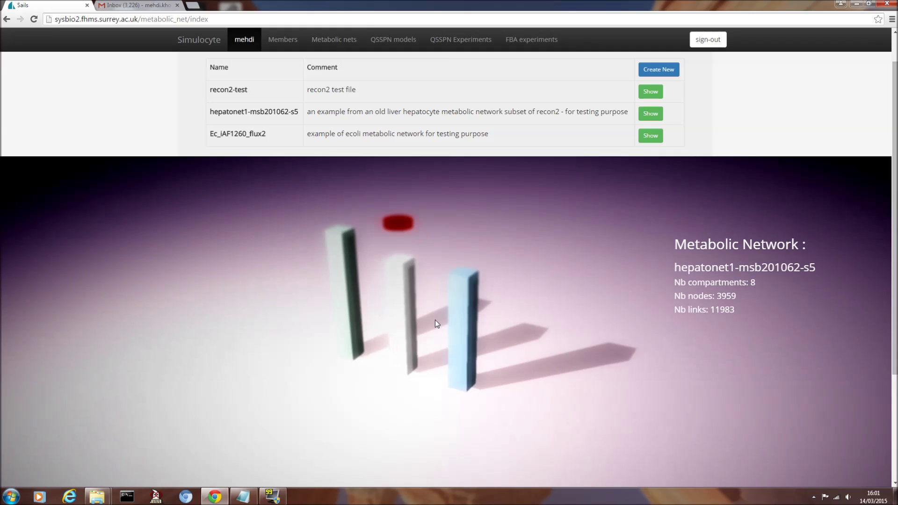
click(450, 268)
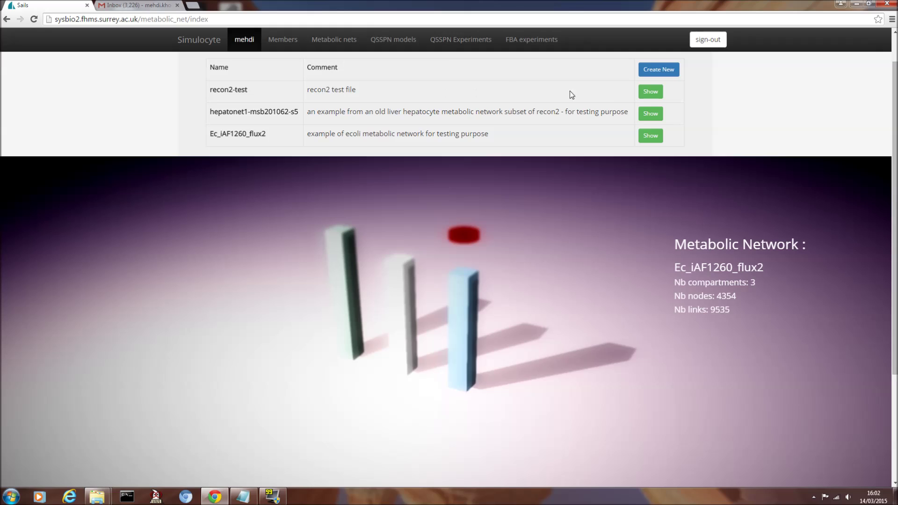
click(656, 95)
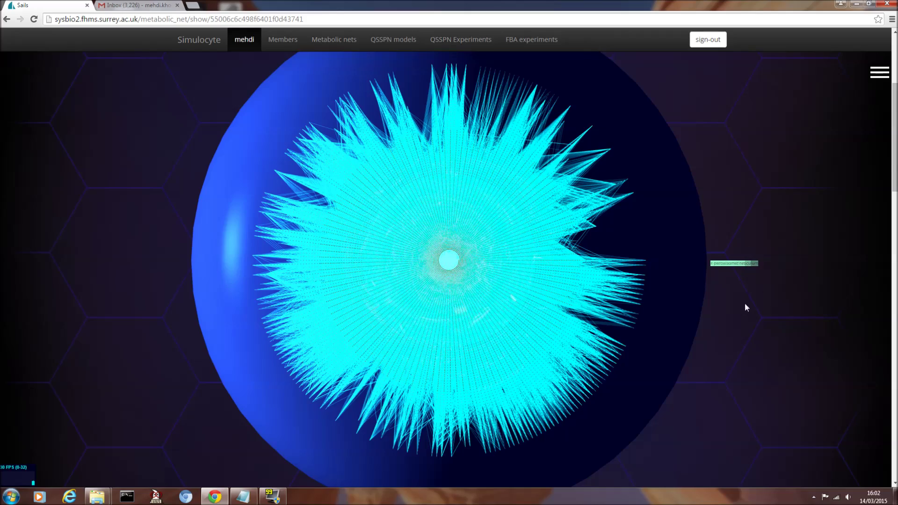
- Tilt the recon2-test hive plot and lower Line Opacity so only node points remain visible
drag(757, 374, 737, 300)
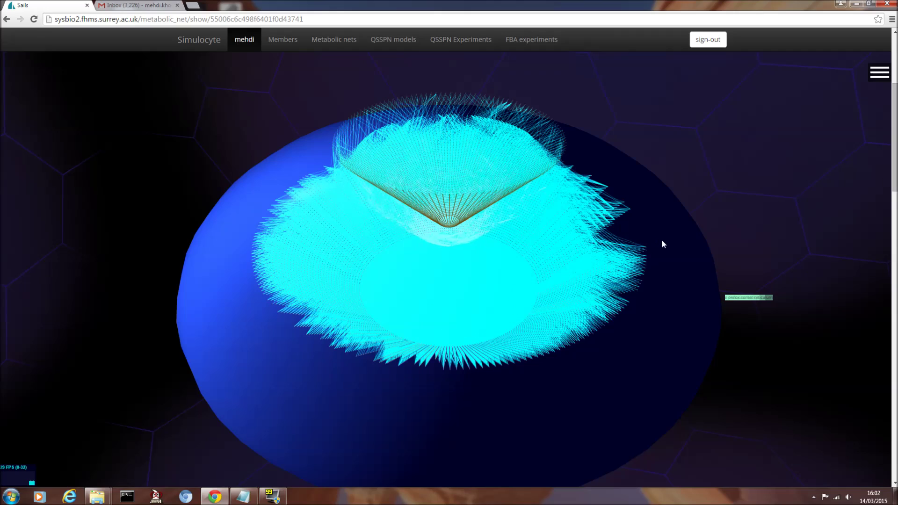
scroll(665, 240, down, 3)
scroll(667, 244, up, 3)
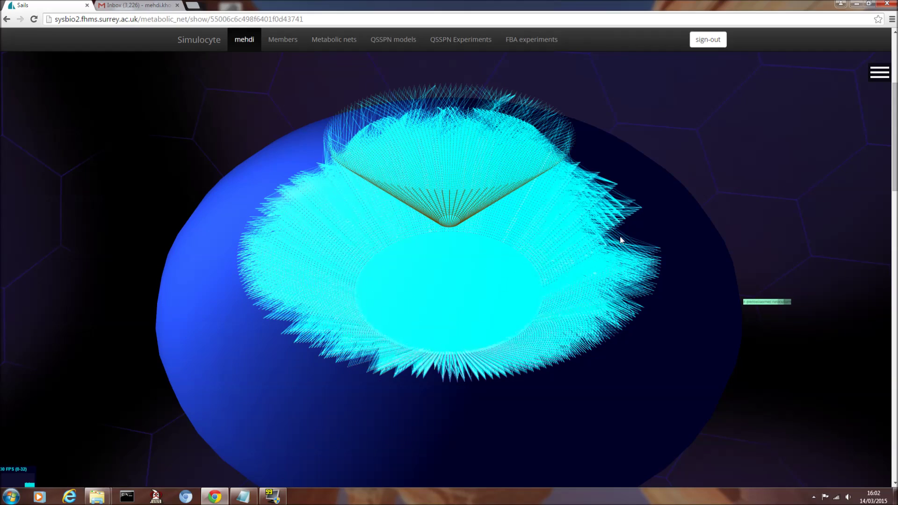
click(877, 75)
drag(875, 83, 762, 86)
click(739, 72)
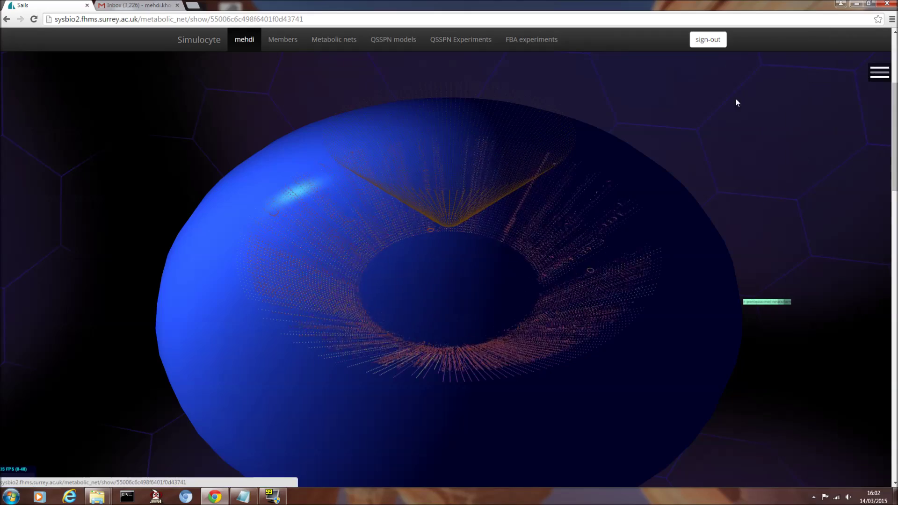
scroll(694, 172, up, 3)
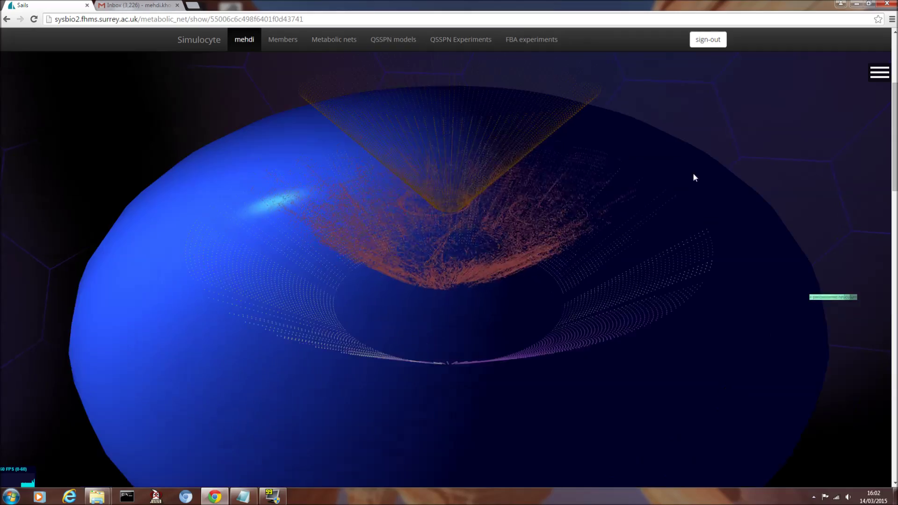
drag(693, 172, 541, 136)
mouse_move(562, 111)
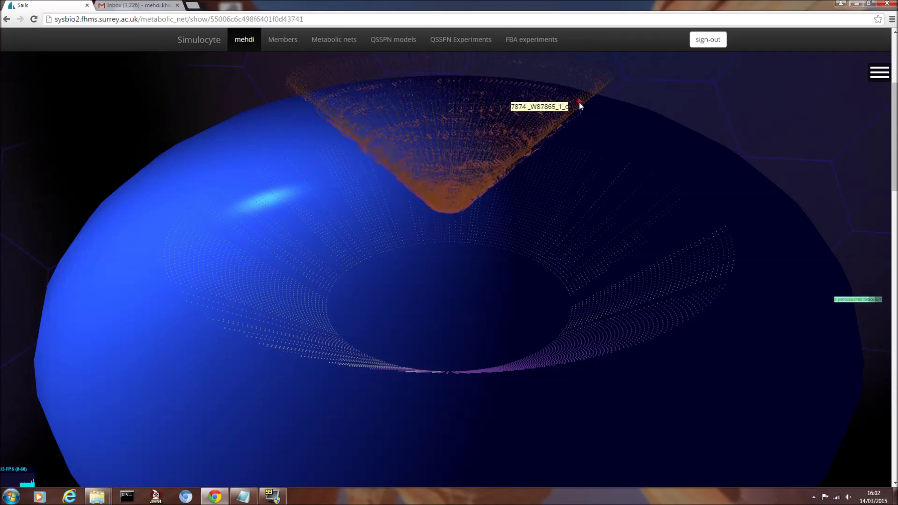
scroll(578, 103, up, 3)
scroll(642, 125, up, 5)
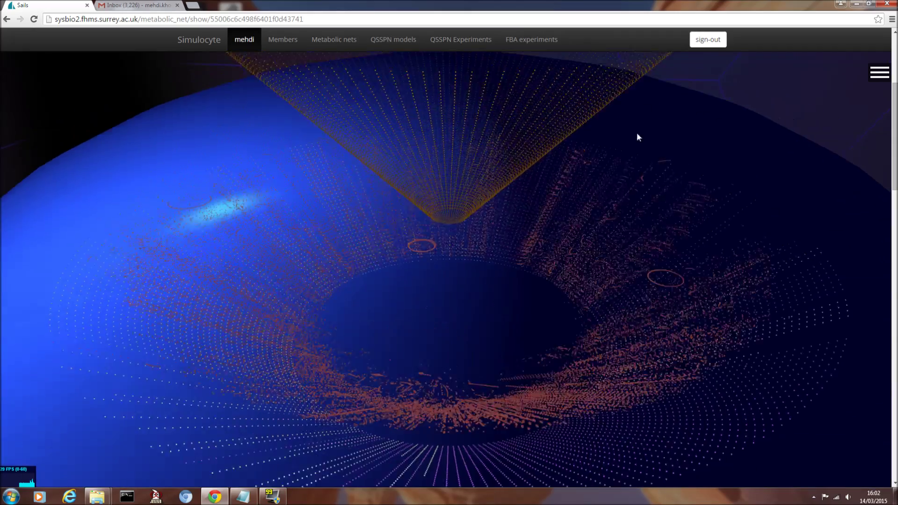
mouse_move(490, 88)
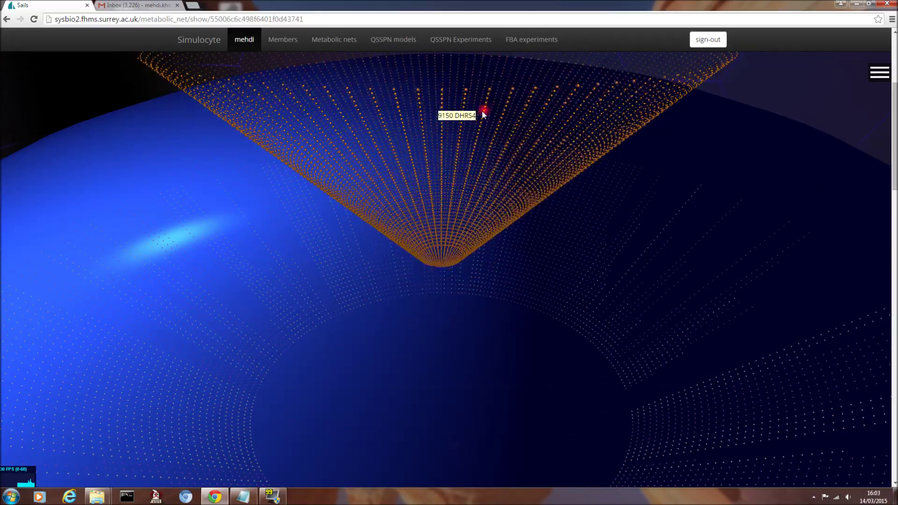
scroll(482, 111, down, 3)
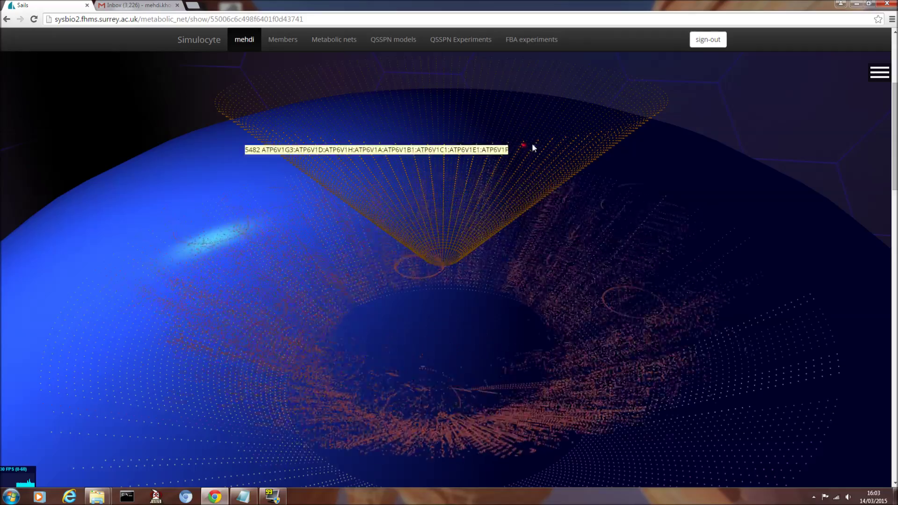
mouse_move(589, 123)
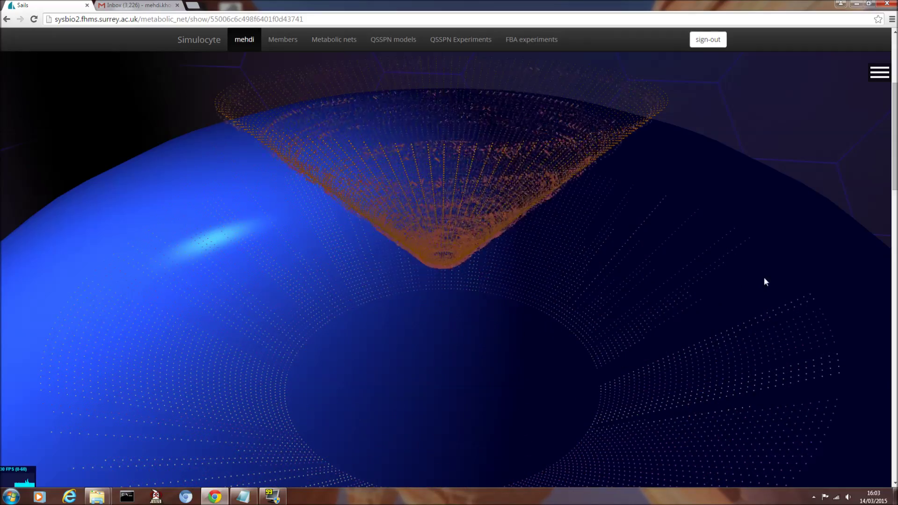
scroll(747, 226, up, 3)
mouse_move(640, 253)
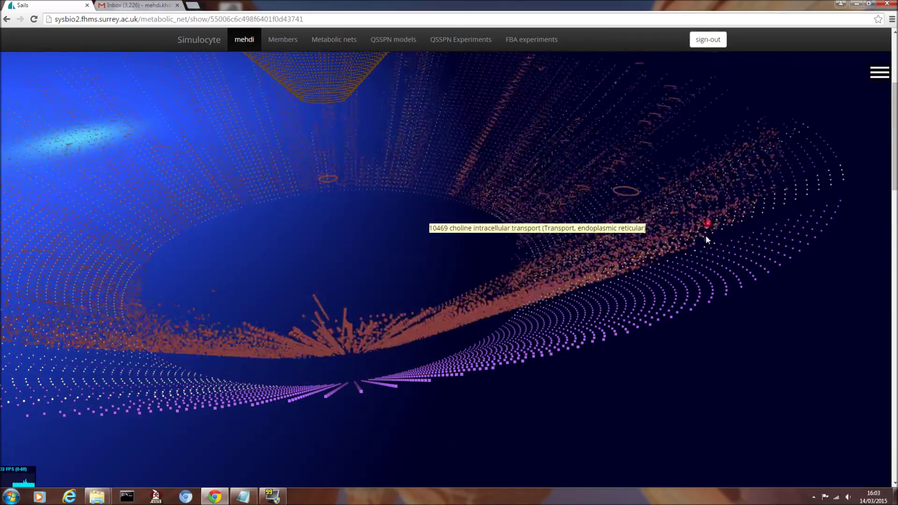
mouse_move(697, 265)
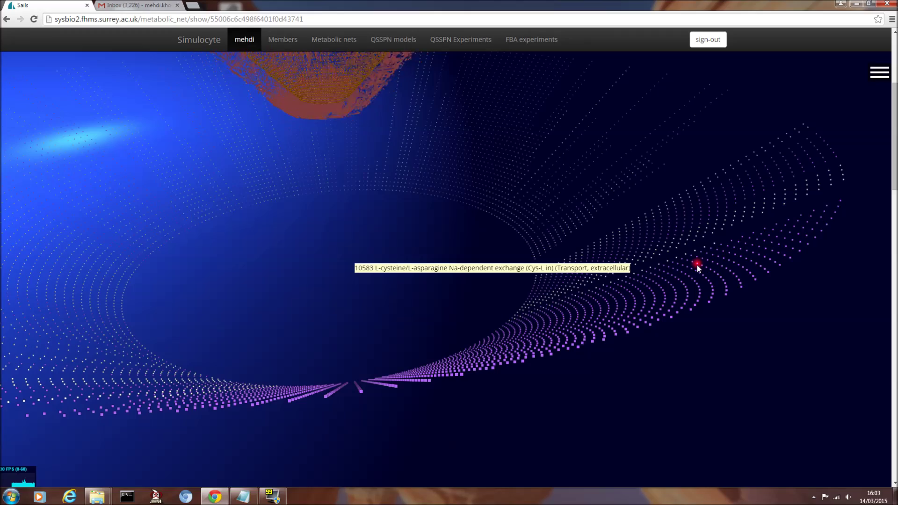
scroll(697, 265, down, 3)
scroll(697, 269, down, 3)
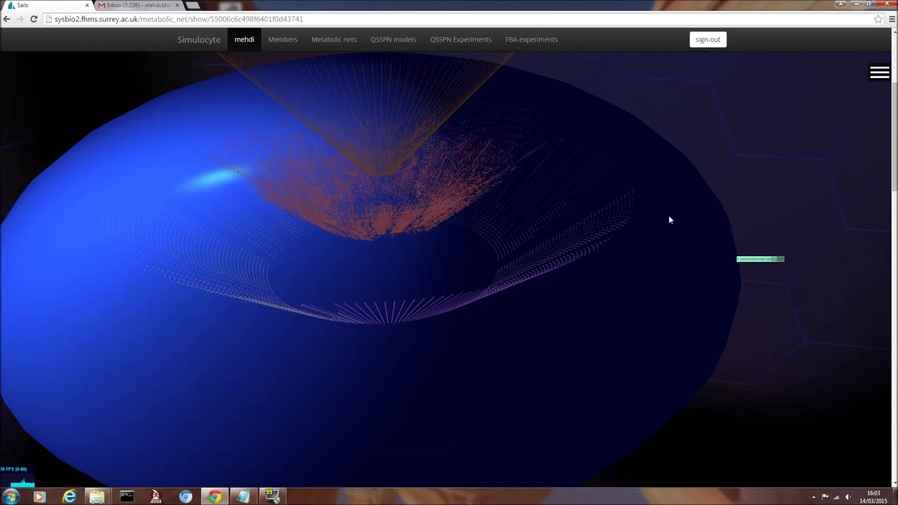
drag(663, 184, 642, 278)
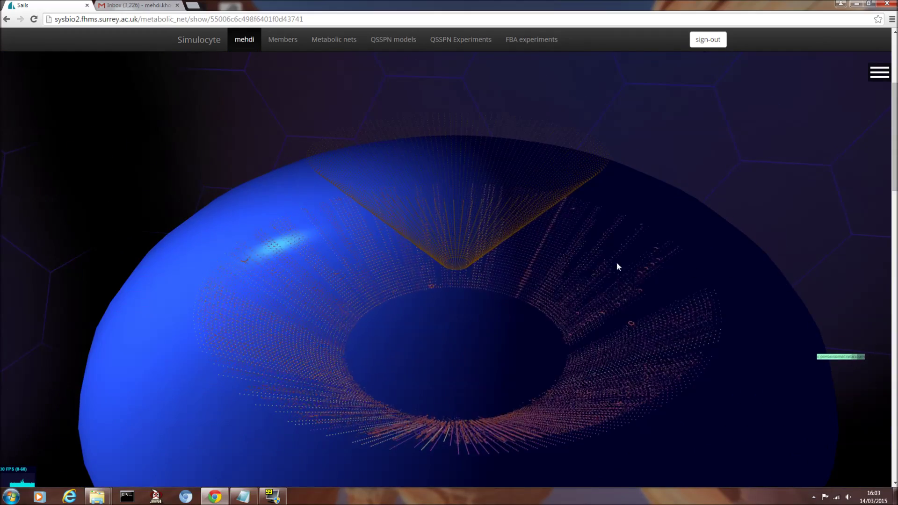
mouse_move(475, 228)
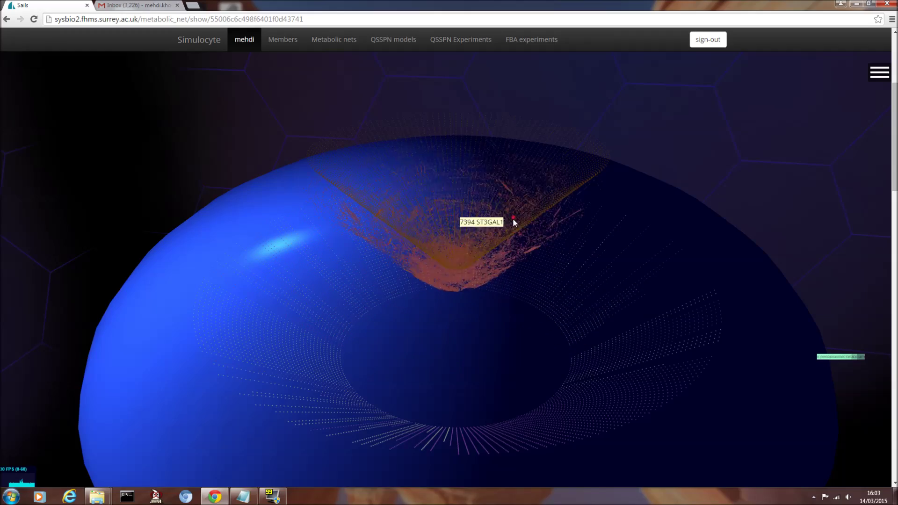
mouse_move(503, 229)
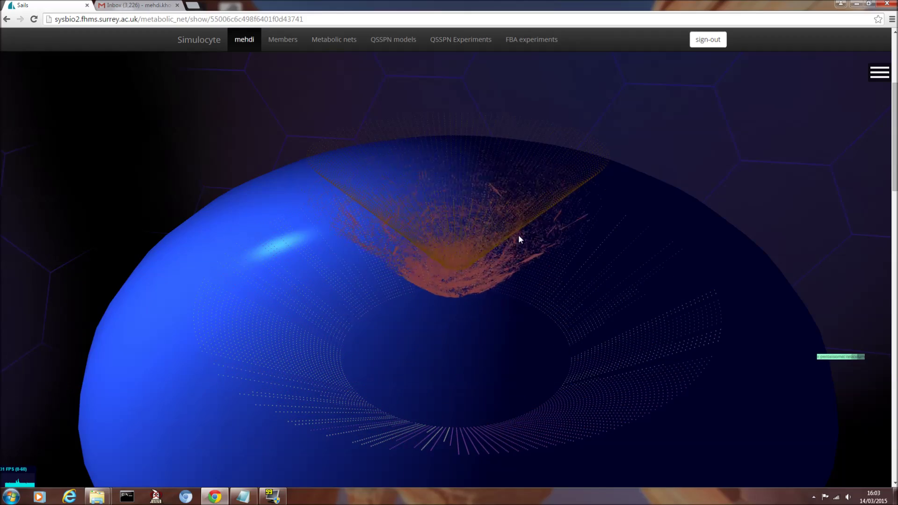
drag(670, 217, 683, 236)
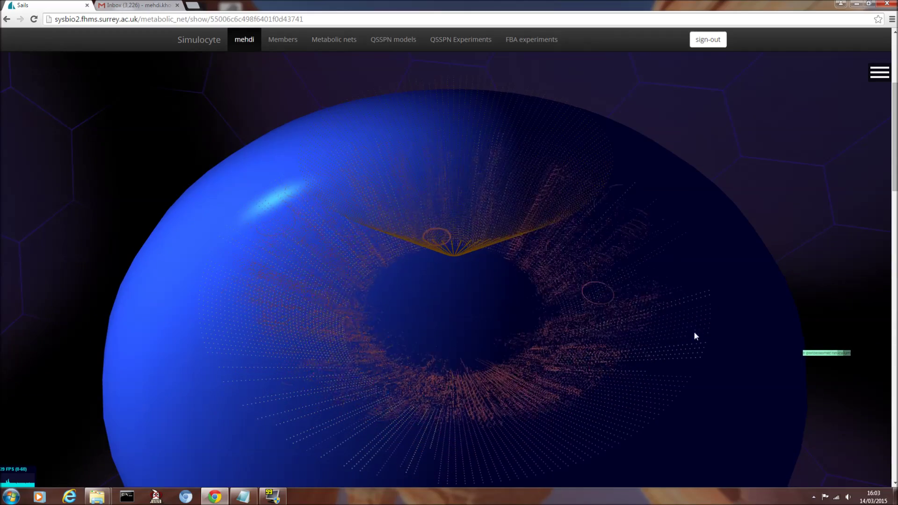
mouse_move(610, 392)
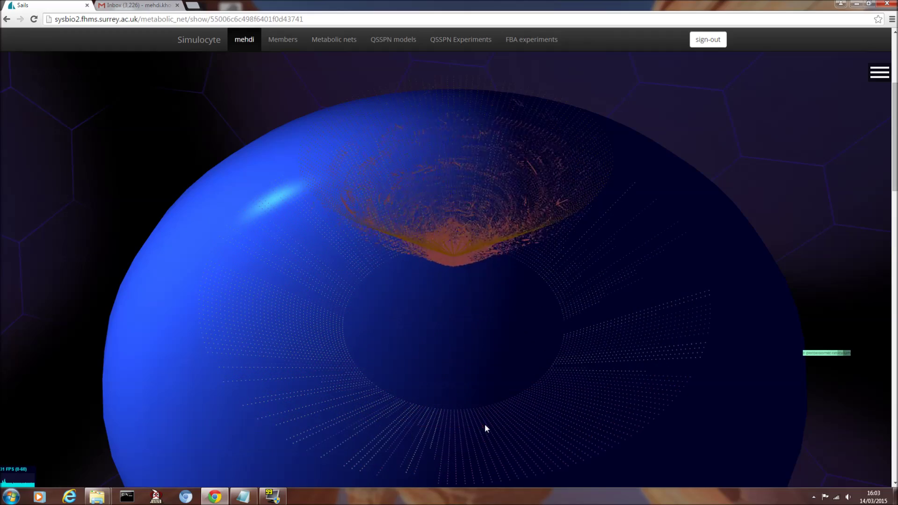
mouse_move(691, 377)
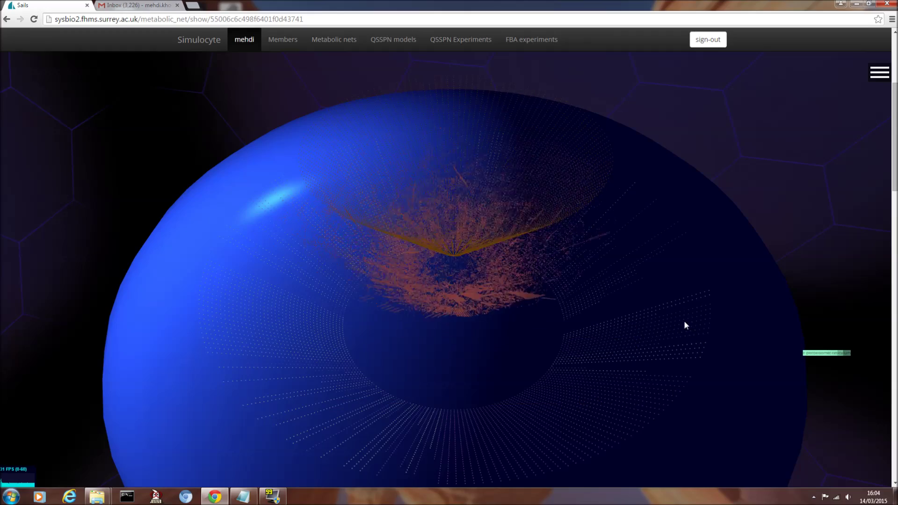
mouse_move(710, 324)
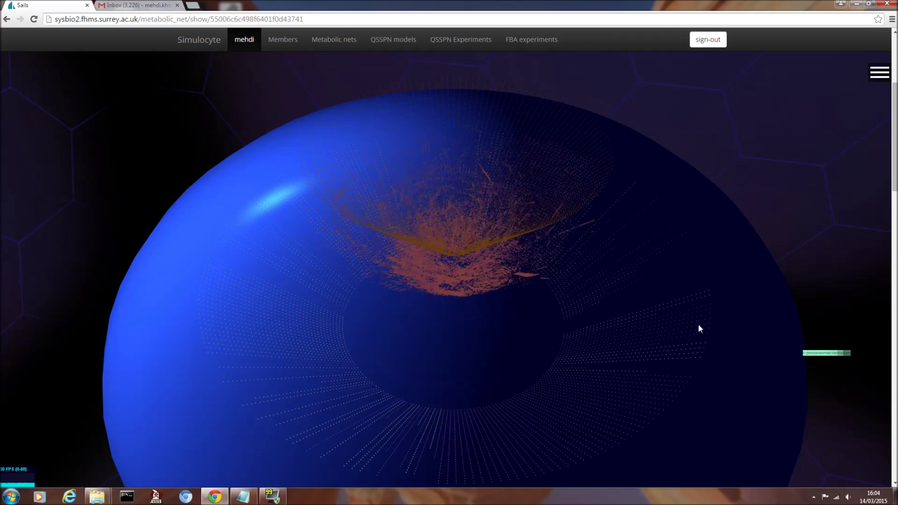
scroll(522, 376, down, 3)
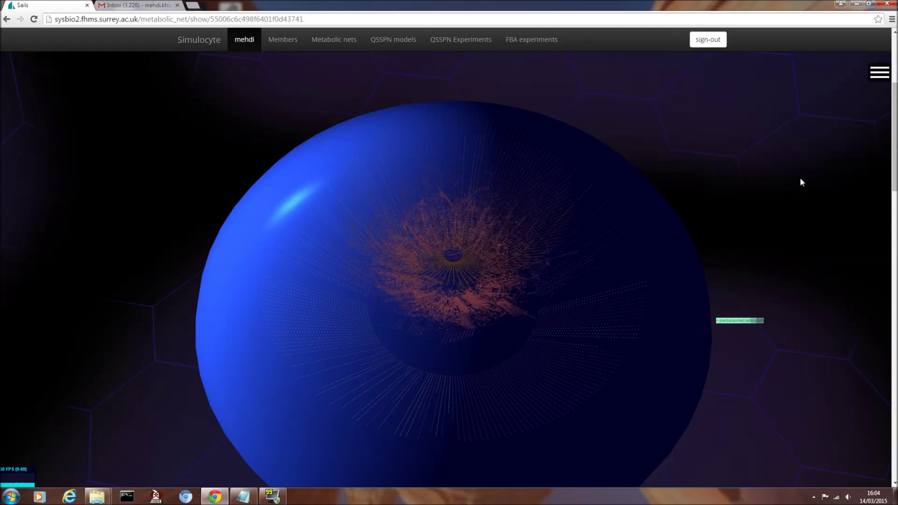
click(880, 73)
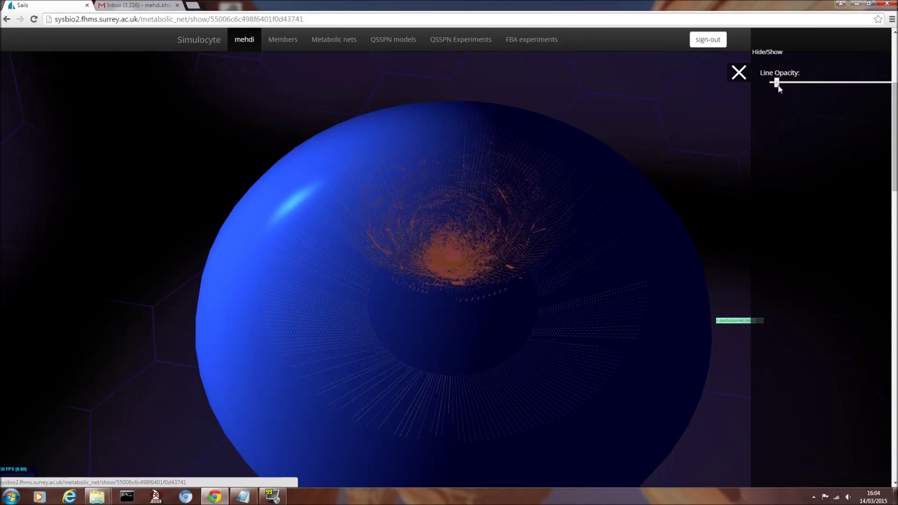
- Raise Line Opacity to bring back the cyan links, then tilt to look down onto the cone
drag(777, 86, 778, 86)
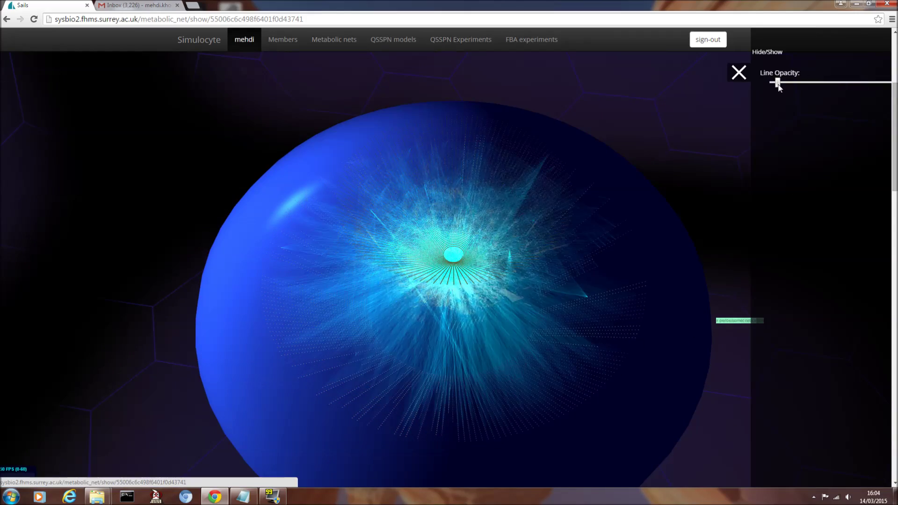
click(739, 72)
drag(745, 254, 742, 227)
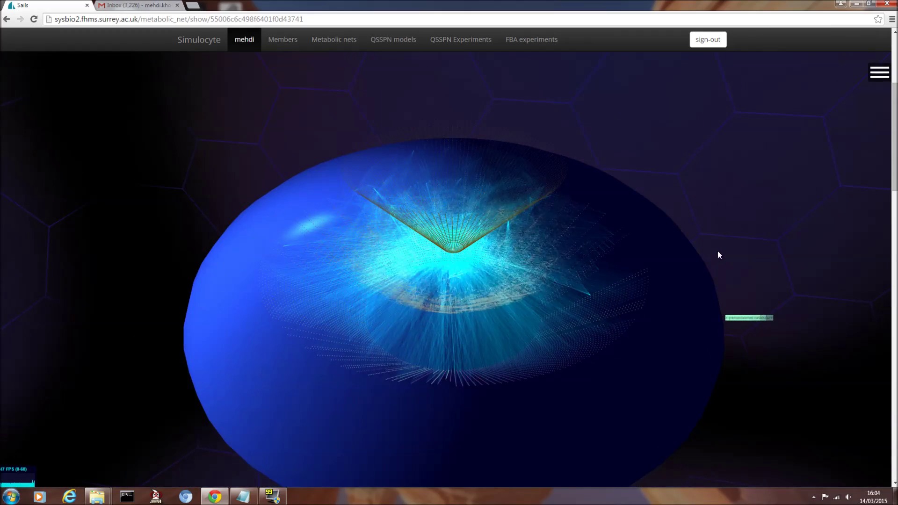
scroll(718, 252, up, 3)
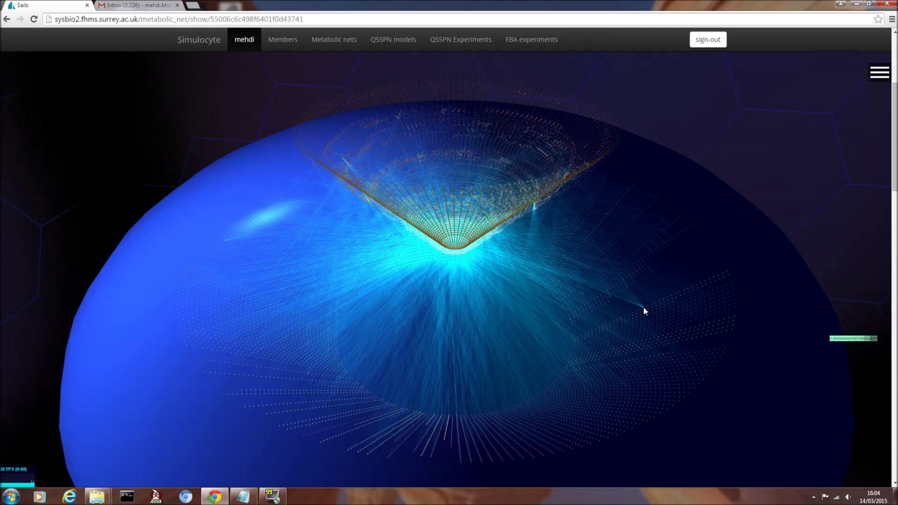
mouse_move(645, 309)
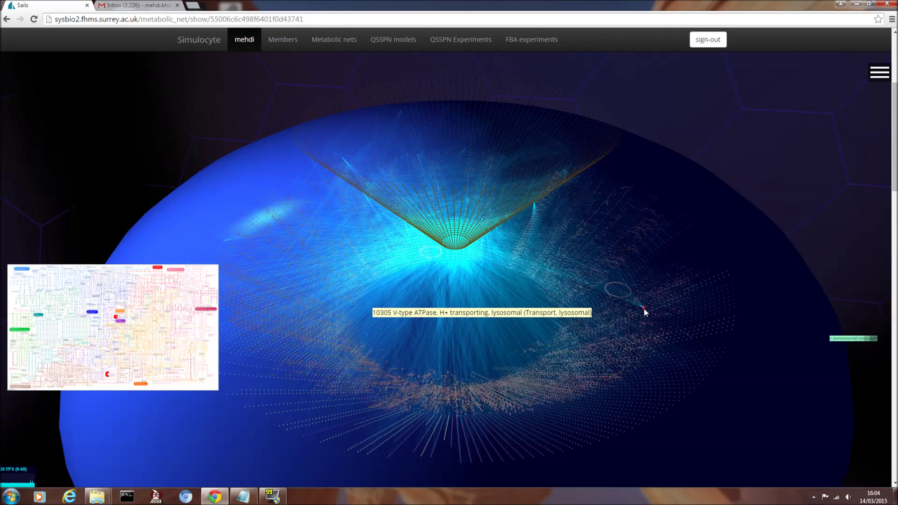
- Open the V-type ATPase lysosomal reaction's panel and review its linked nodes like H2O and ATP(4-)
click(643, 308)
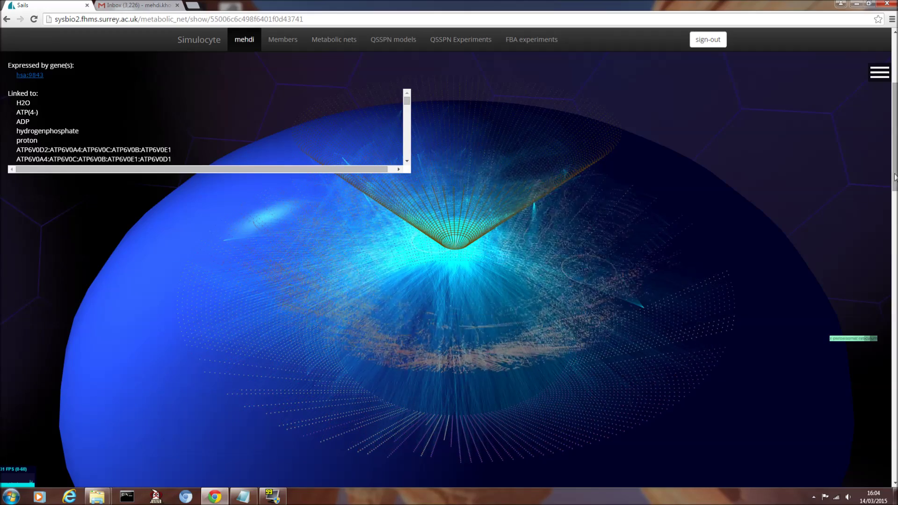
scroll(896, 178, up, 1)
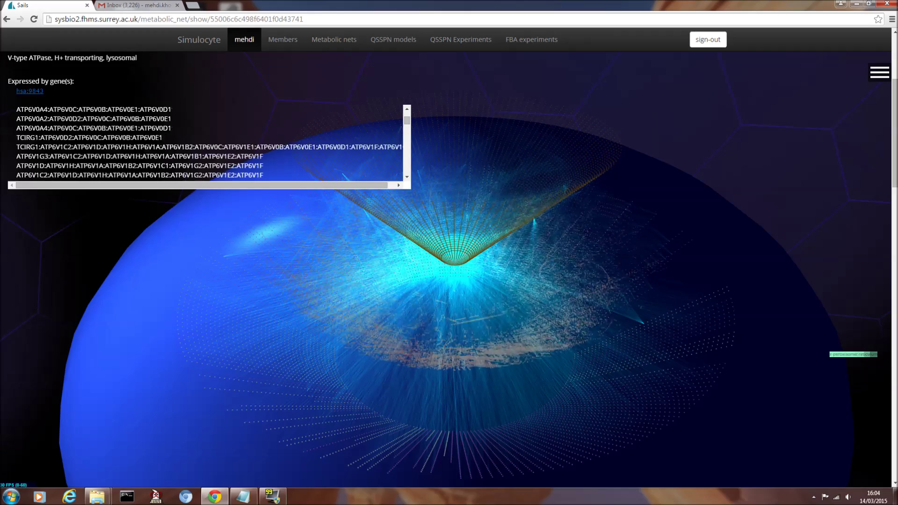
scroll(245, 156, up, 2)
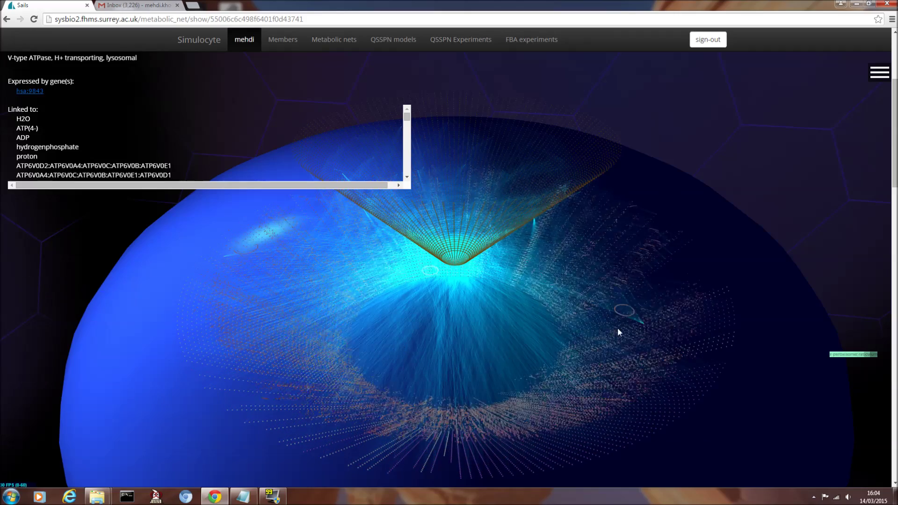
mouse_move(644, 323)
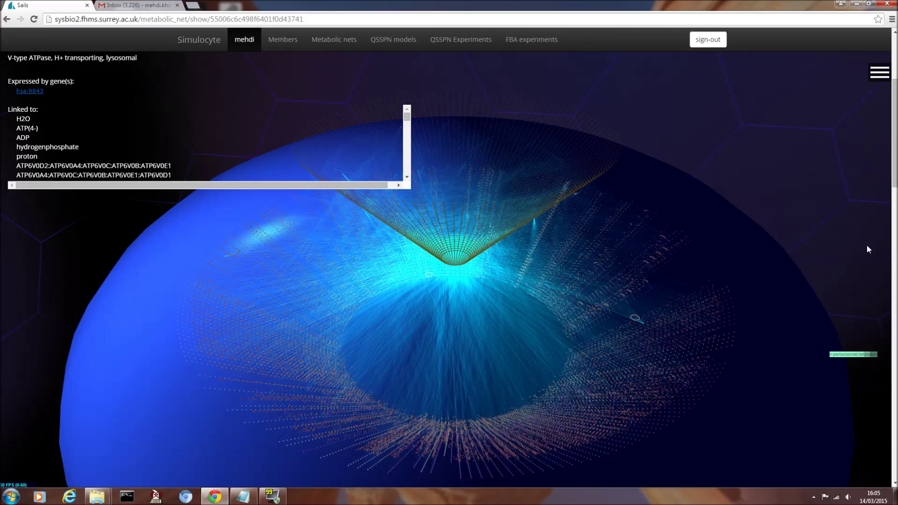
scroll(894, 210, down, 1)
scroll(449, 271, down, 3)
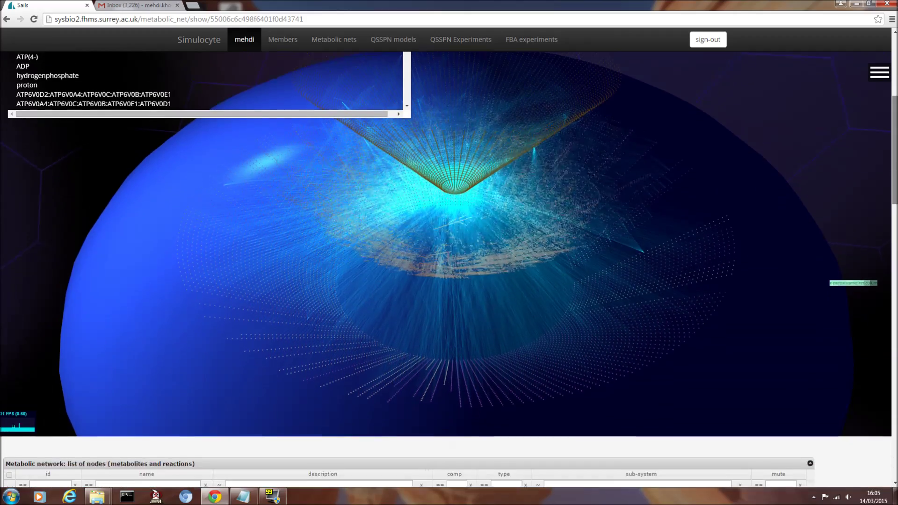
scroll(450, 271, up, 2)
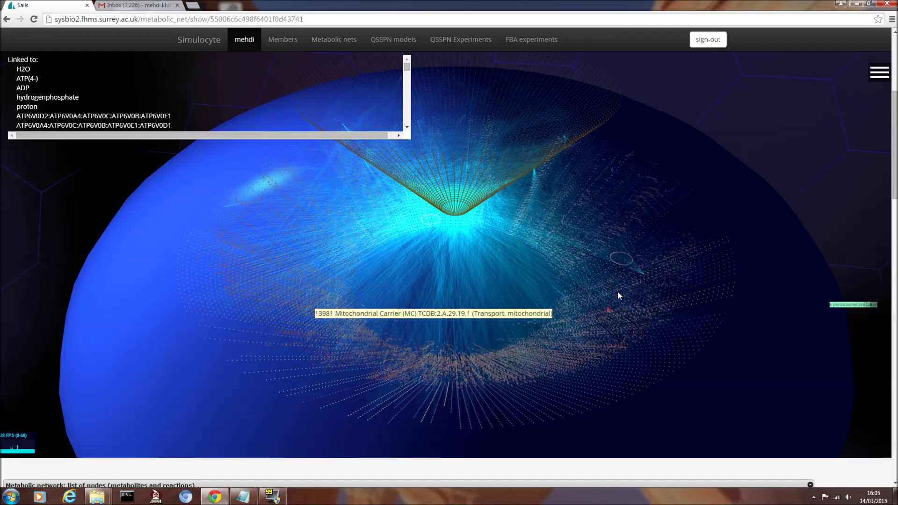
mouse_move(642, 280)
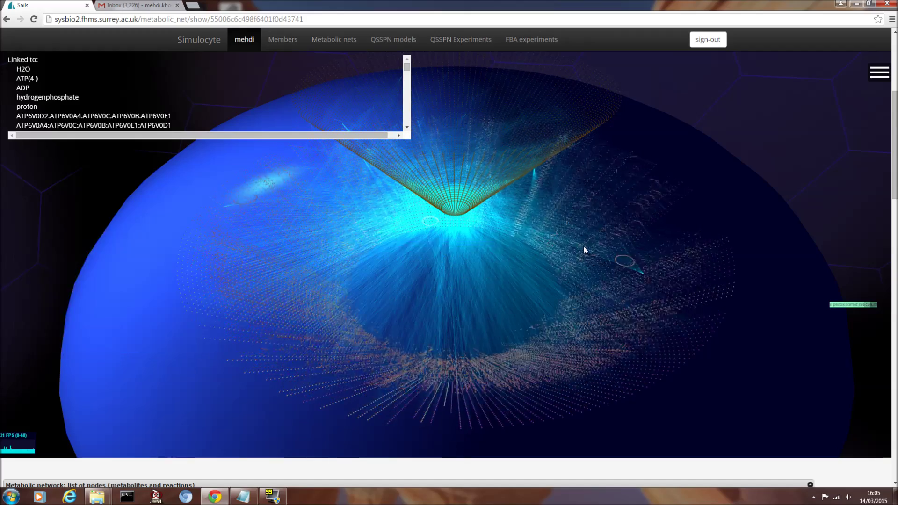
- Filter the node table by description 'atp', ticking then unticking the M_datp_m row
scroll(893, 213, down, 4)
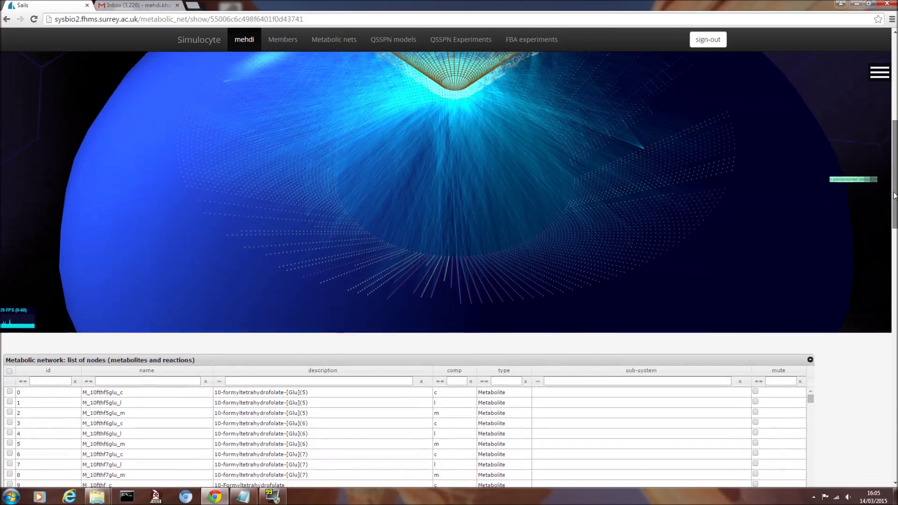
scroll(892, 213, down, 1)
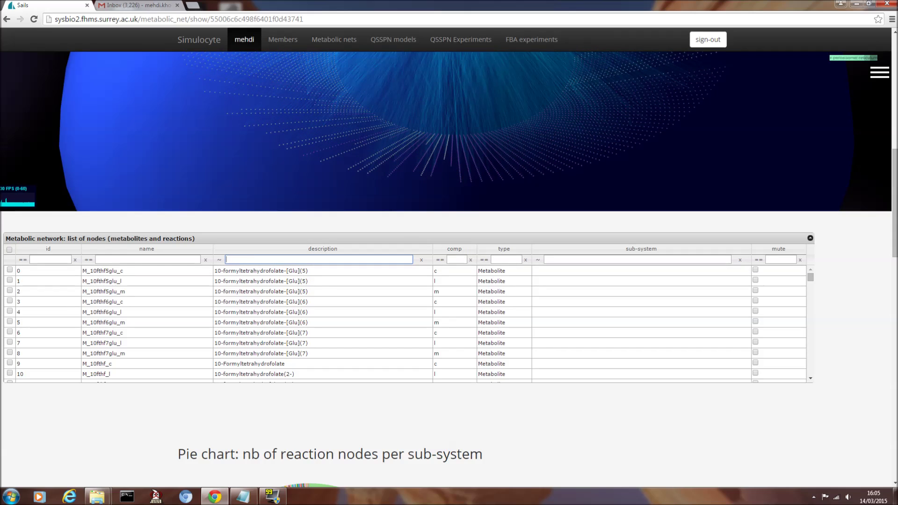
text(atp)
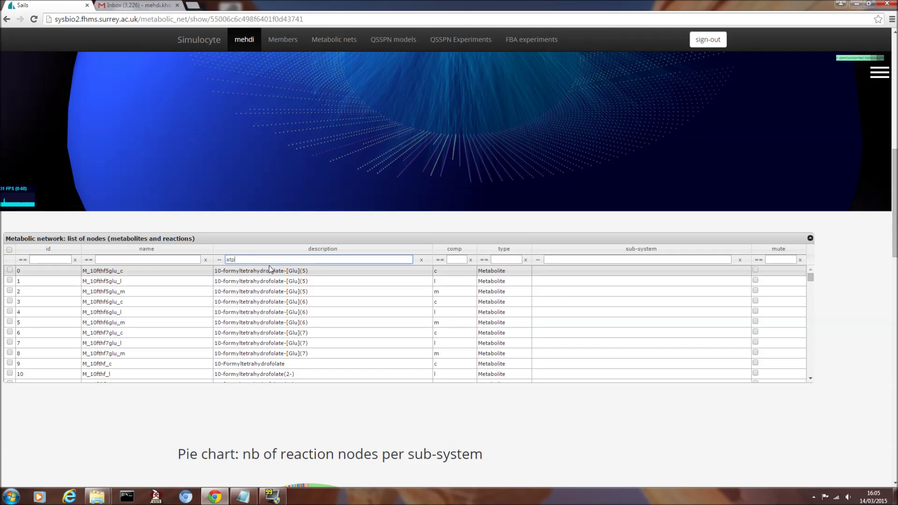
click(10, 353)
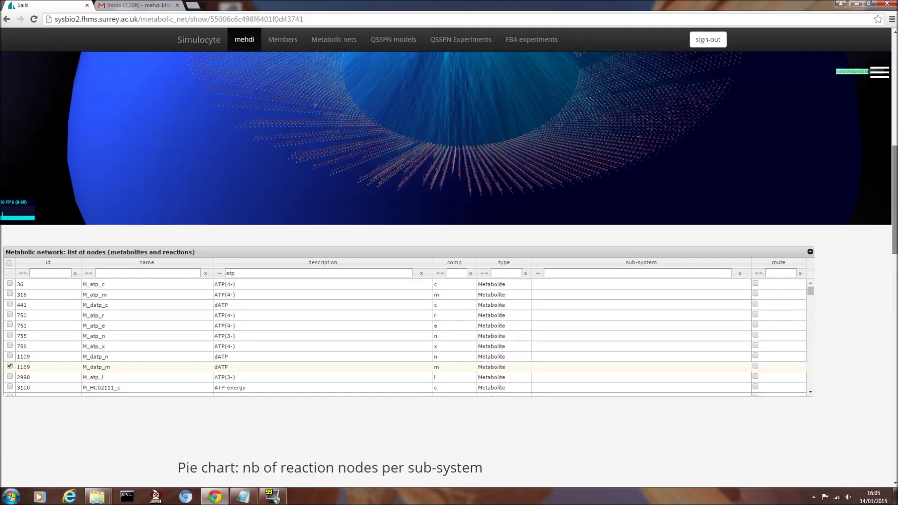
scroll(449, 271, down, 5)
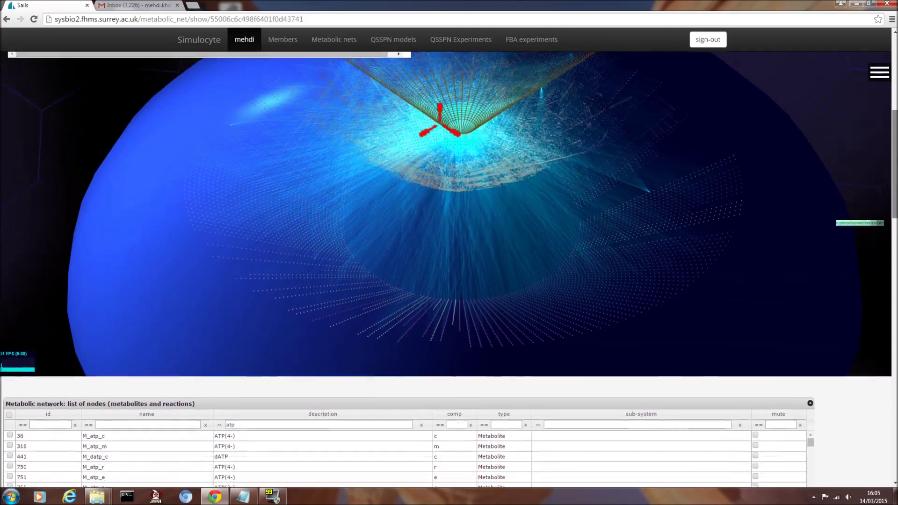
click(59, 346)
scroll(895, 253, up, 3)
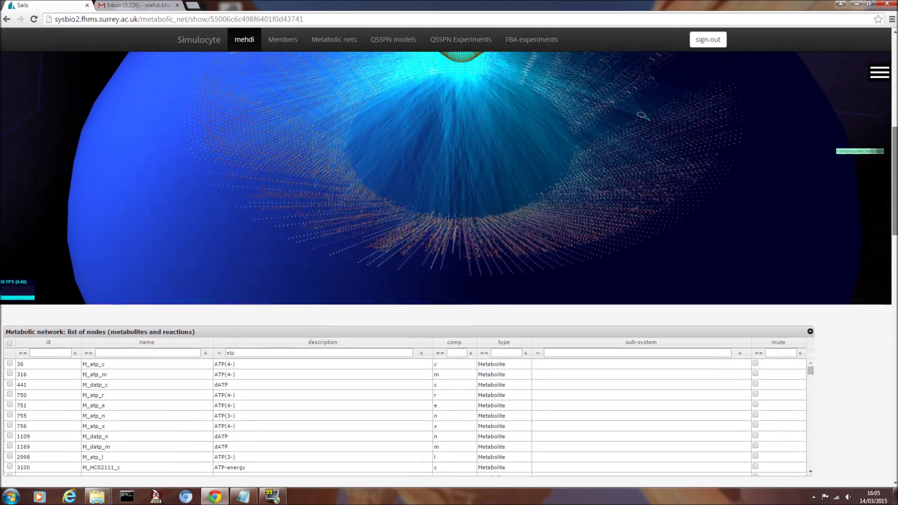
- Show the V-type ATPase node's label and begin filtering the node table by id
click(651, 172)
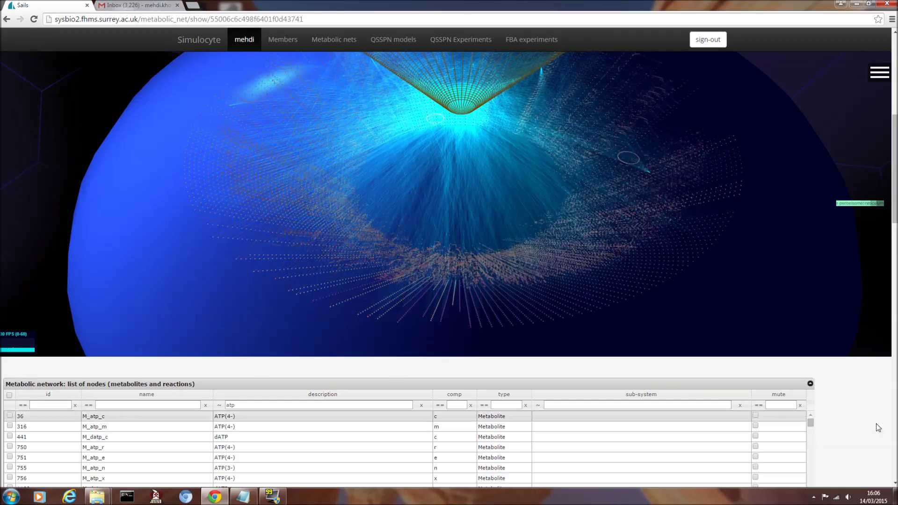
scroll(587, 280, down, 1)
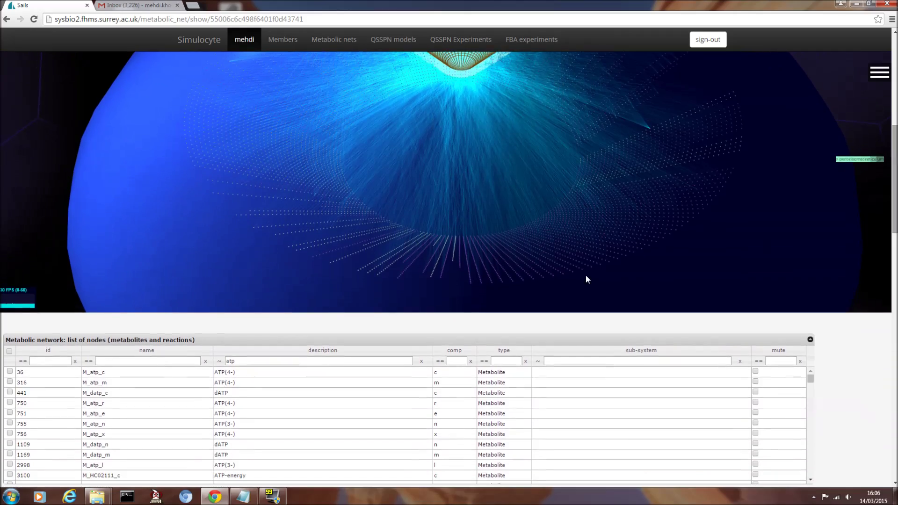
click(47, 360)
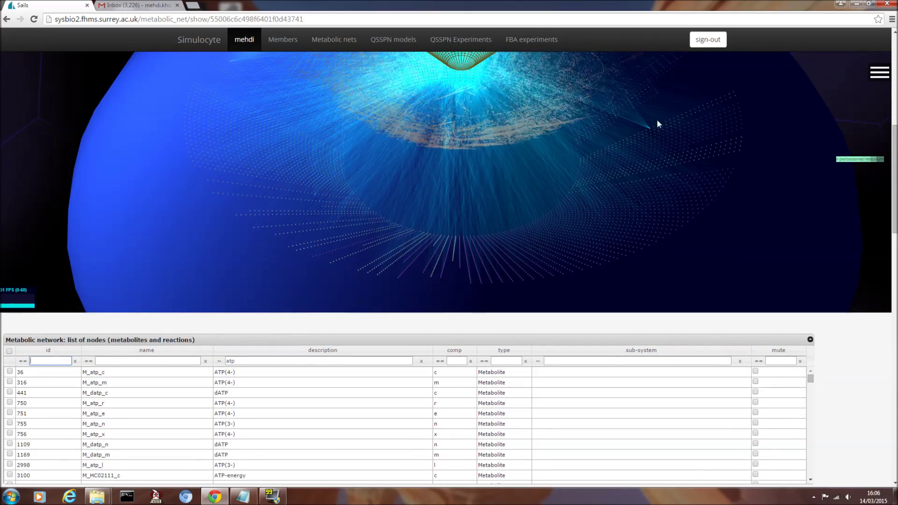
- Filter nodes to id 10305 (R_ATPasel), mute then unmute it, and scroll to the pie chart
mouse_move(652, 133)
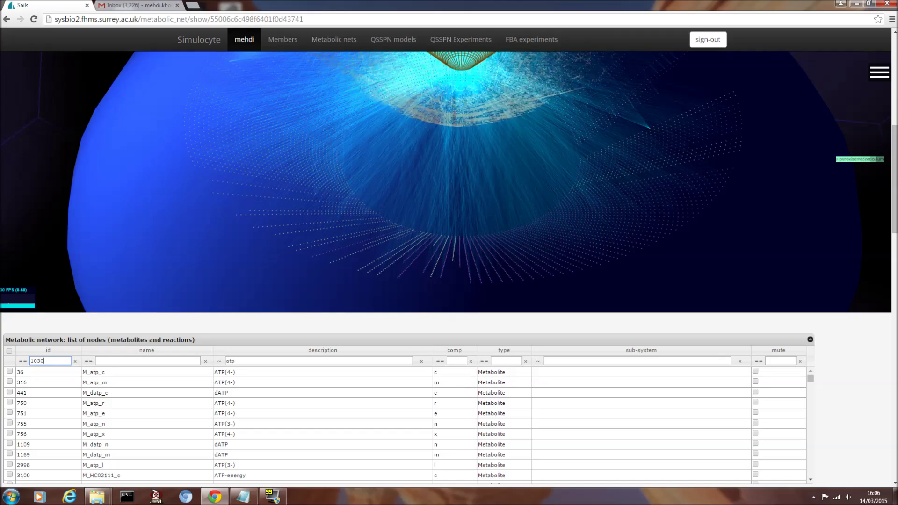
key(Return)
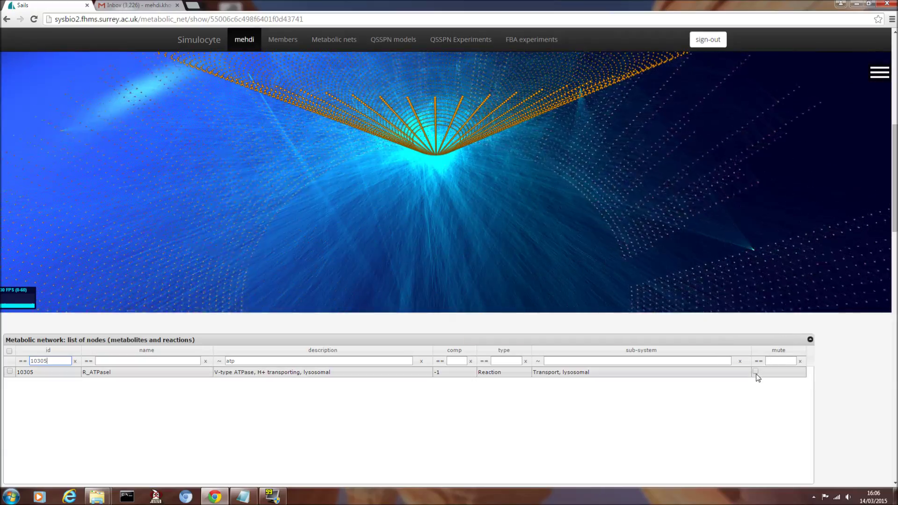
click(756, 372)
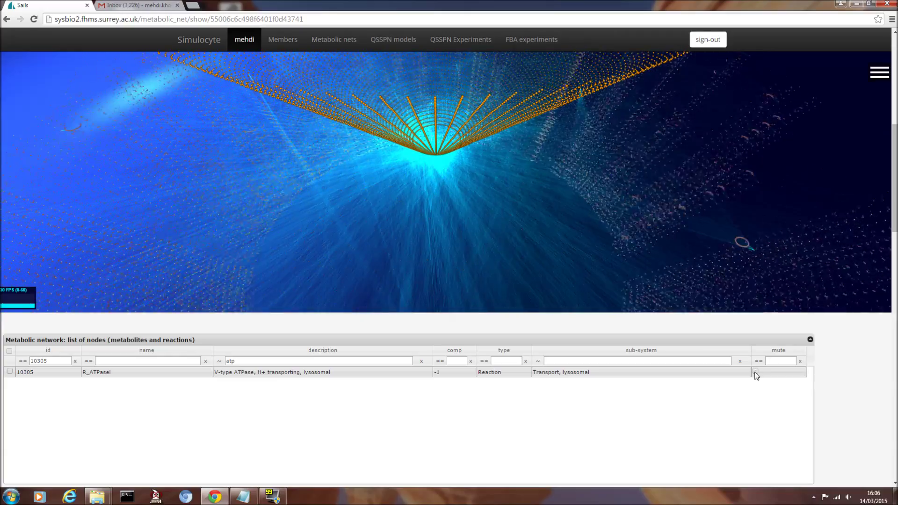
click(756, 372)
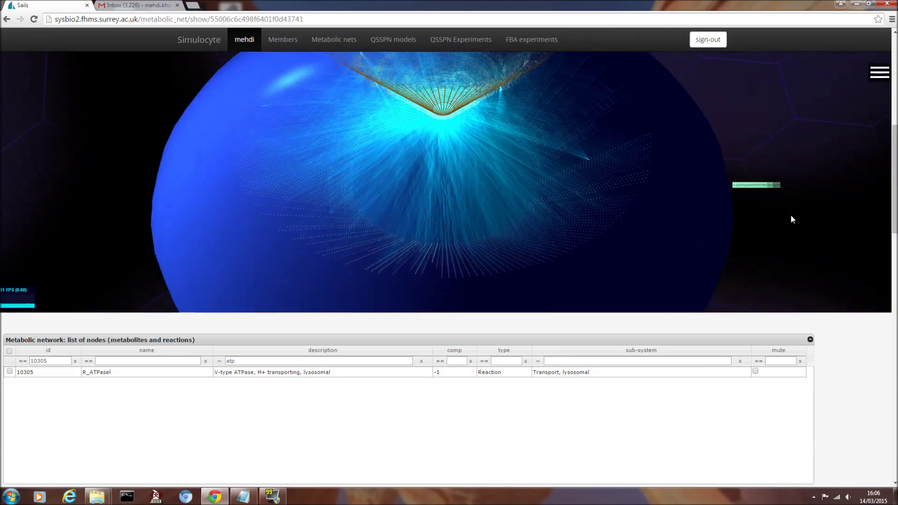
drag(895, 157, 887, 250)
scroll(506, 246, down, 1)
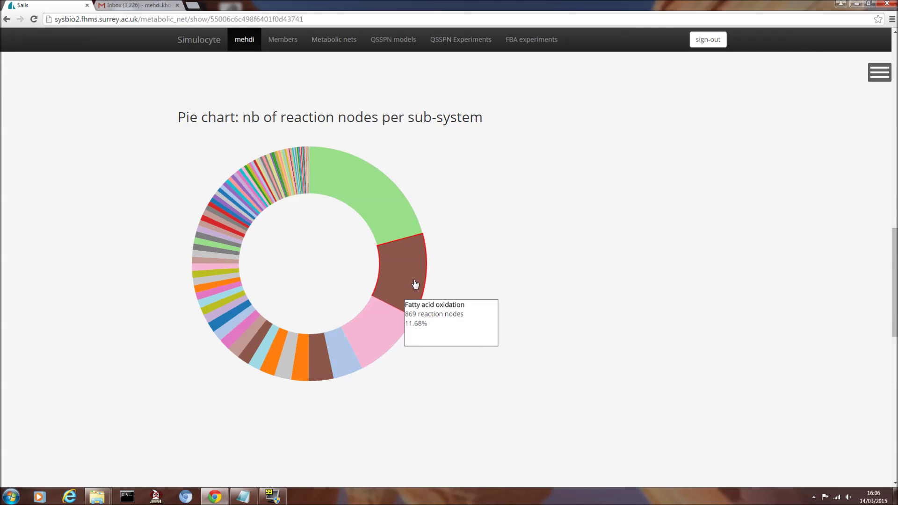
mouse_move(386, 207)
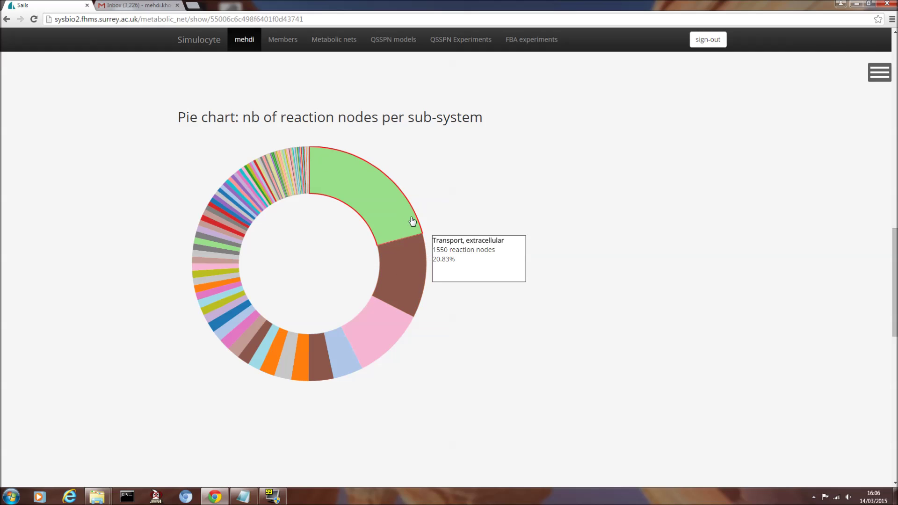
drag(896, 266, 891, 77)
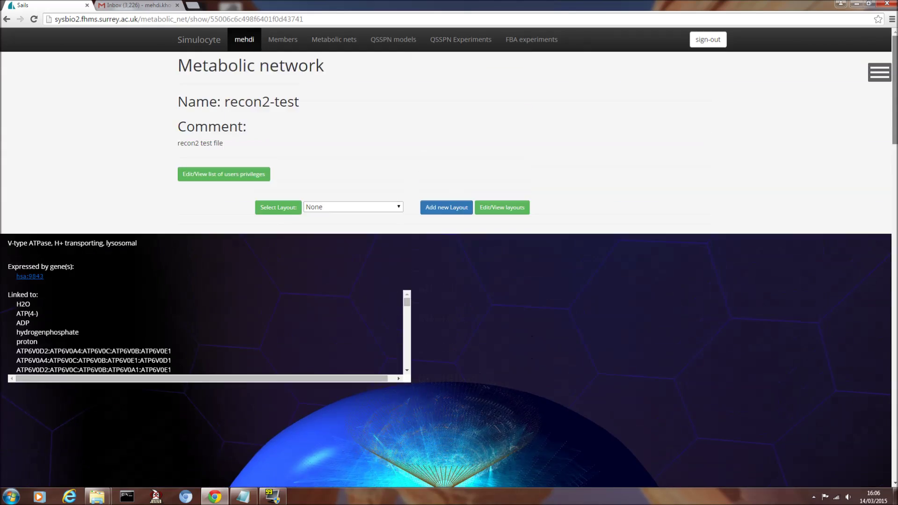
- Apply the saved layout recon2-test-mehdi-layout1 to the recon2-test network
scroll(298, 175, down, 1)
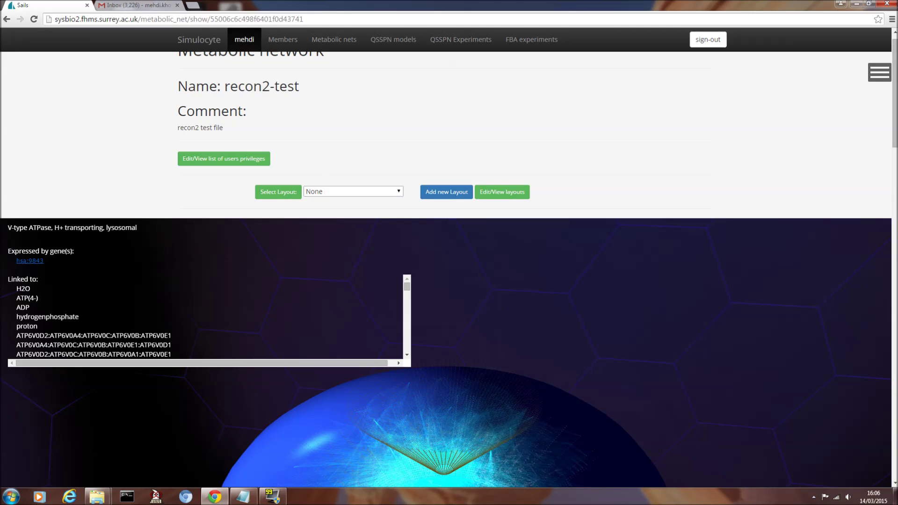
click(392, 194)
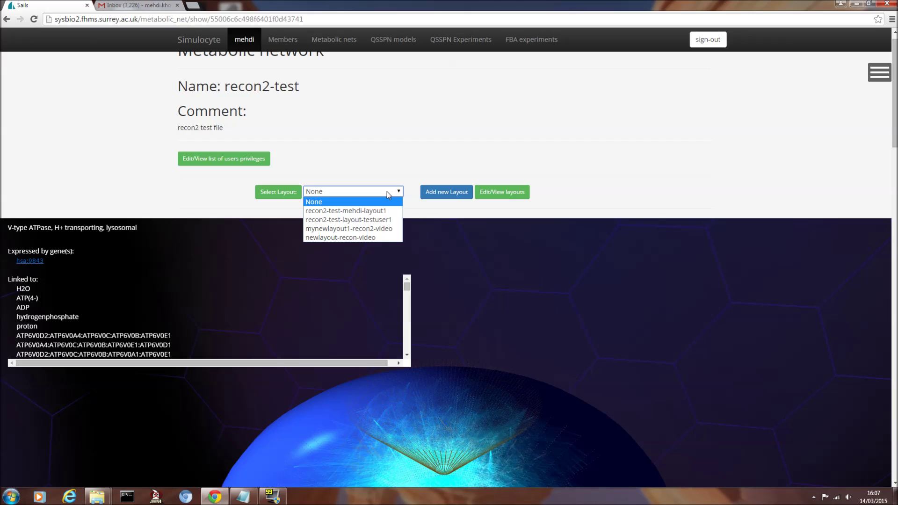
click(392, 211)
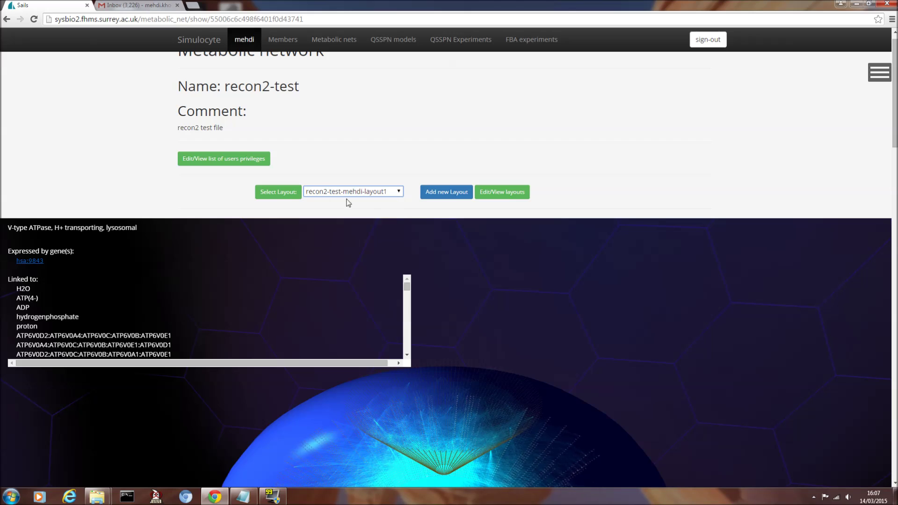
click(278, 193)
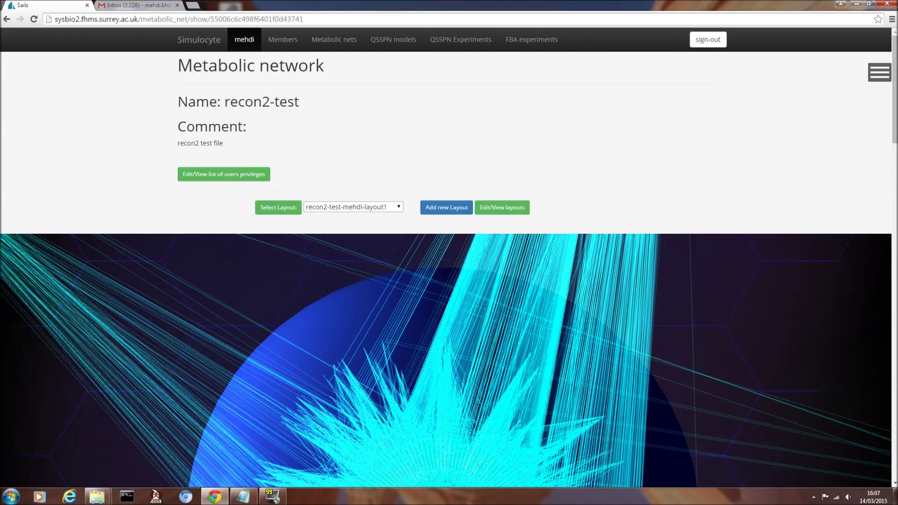
scroll(894, 143, down, 4)
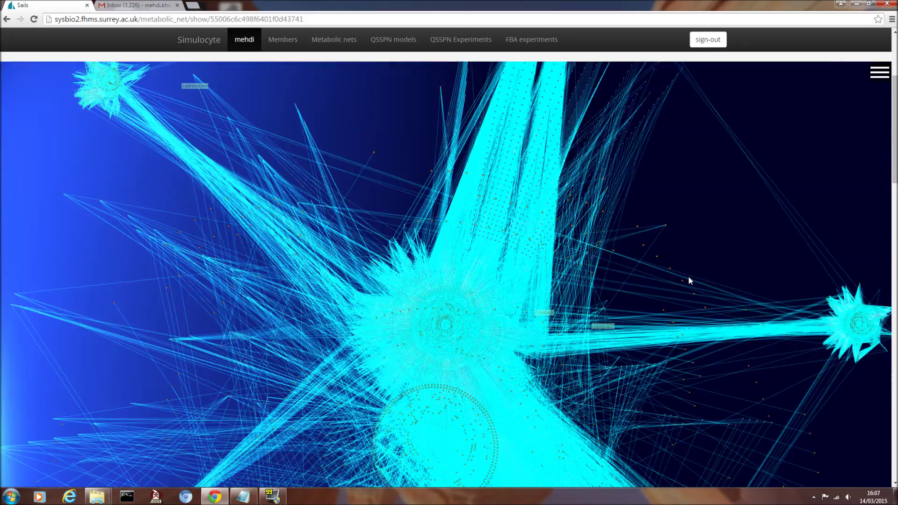
scroll(689, 281, down, 5)
drag(691, 229, 596, 219)
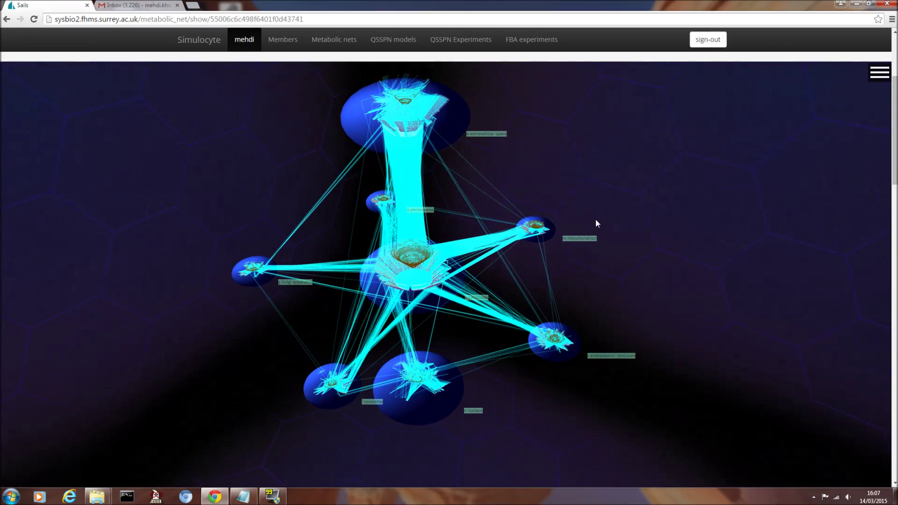
drag(507, 175, 504, 206)
drag(607, 317, 583, 310)
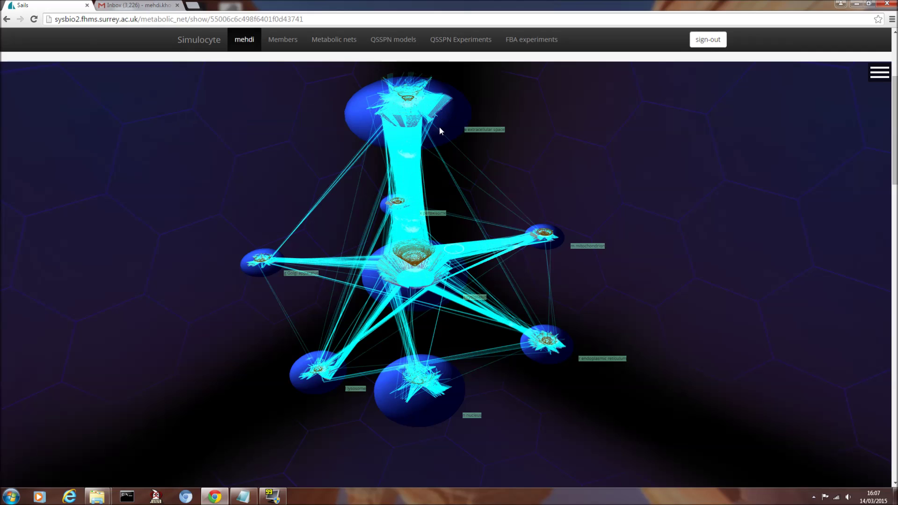
drag(497, 172, 519, 226)
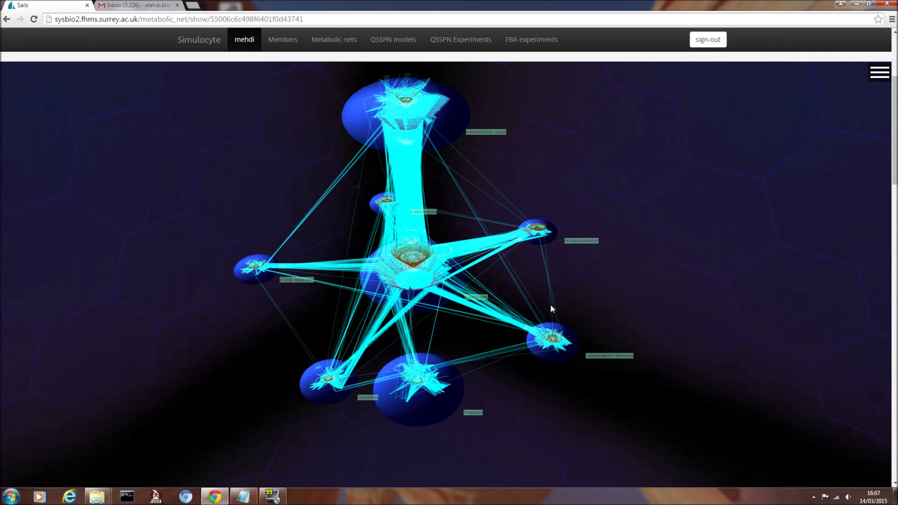
drag(586, 279, 707, 254)
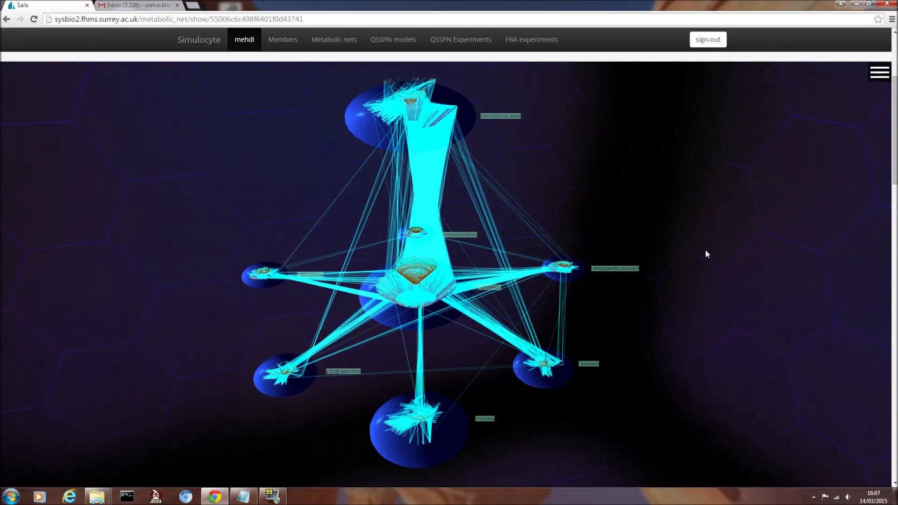
scroll(393, 294, up, 5)
scroll(391, 294, down, 5)
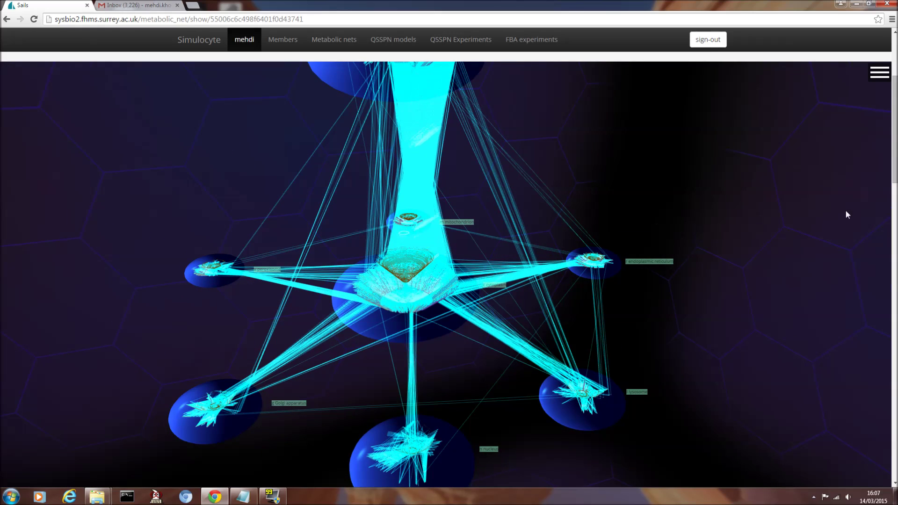
scroll(845, 214, up, 2)
scroll(449, 314, up, 2)
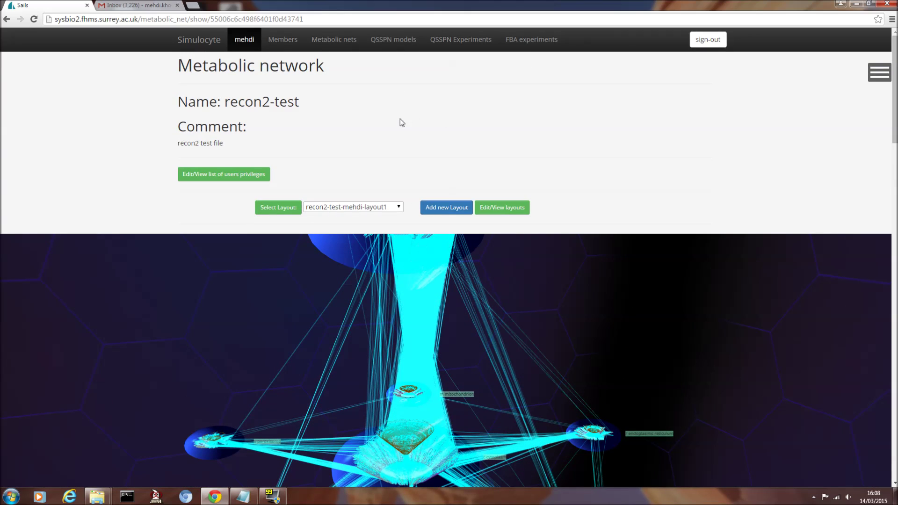
- Open QSSPN models and select old-hepatocyte-test1 to view its 29 x 463 adjacency matrix
click(404, 42)
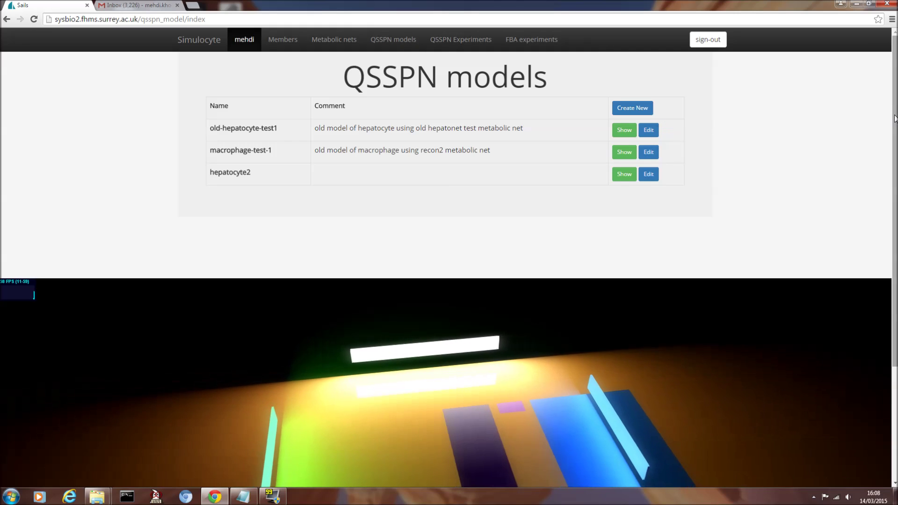
drag(894, 119, 869, 187)
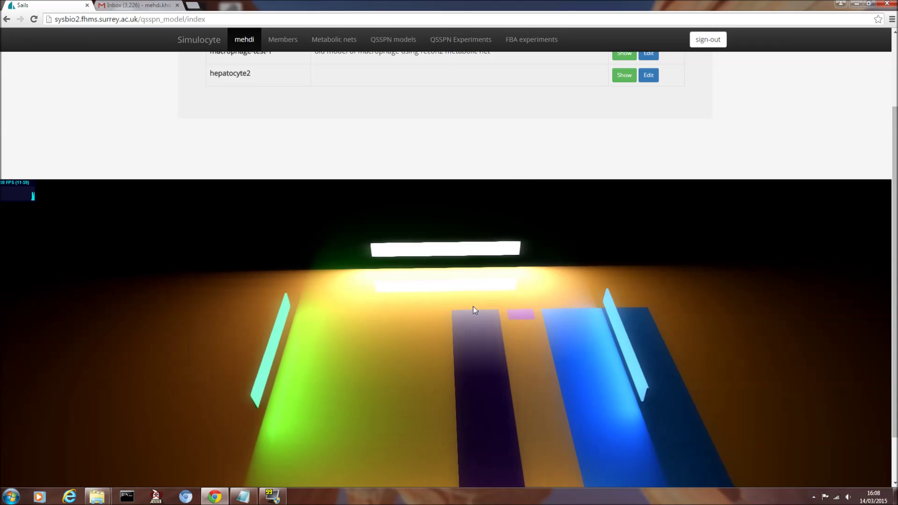
click(470, 325)
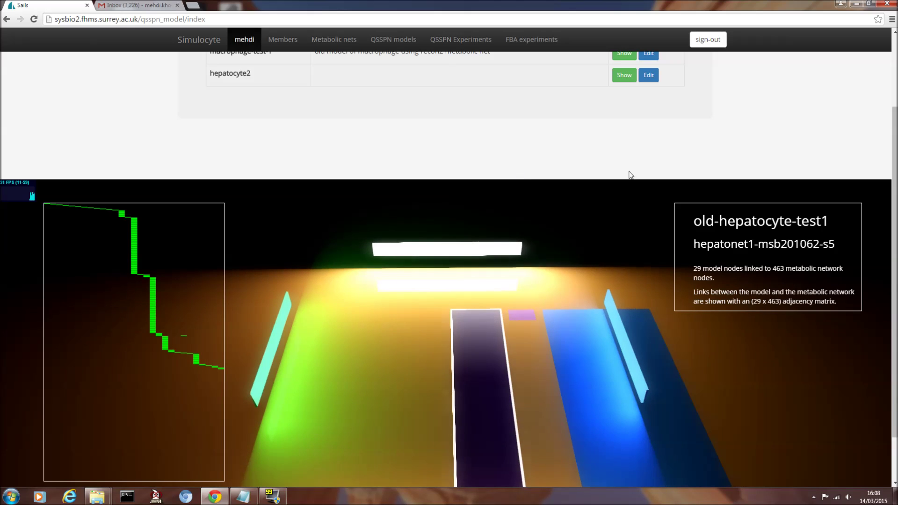
scroll(470, 325, up, 1)
scroll(470, 324, up, 1)
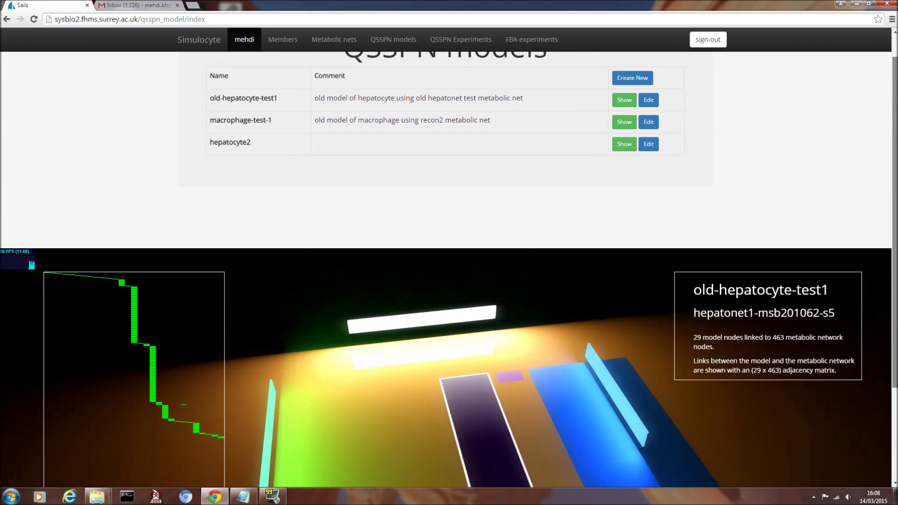
scroll(470, 324, up, 1)
scroll(896, 78, down, 1)
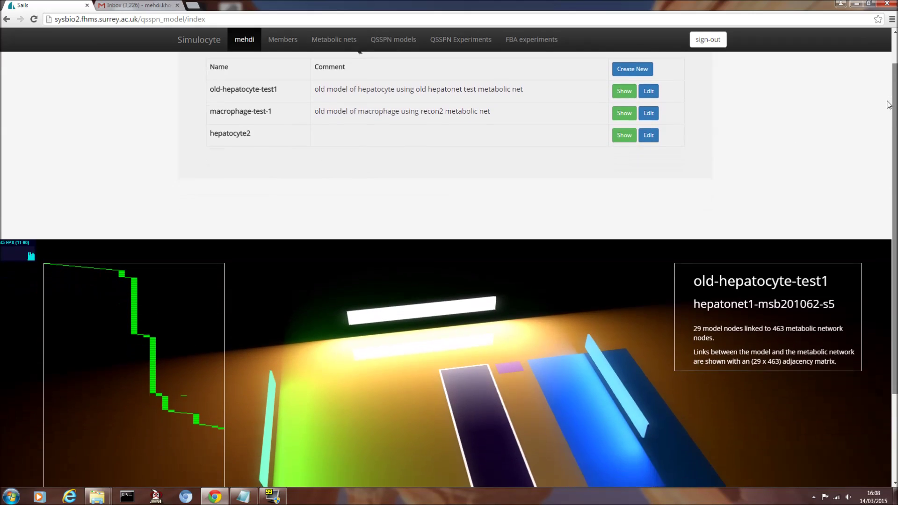
scroll(896, 79, up, 1)
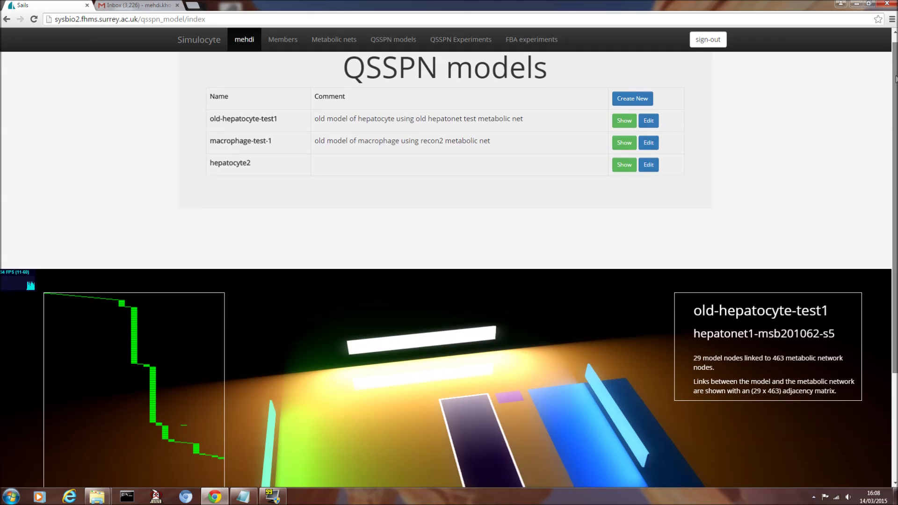
drag(896, 83, 868, 167)
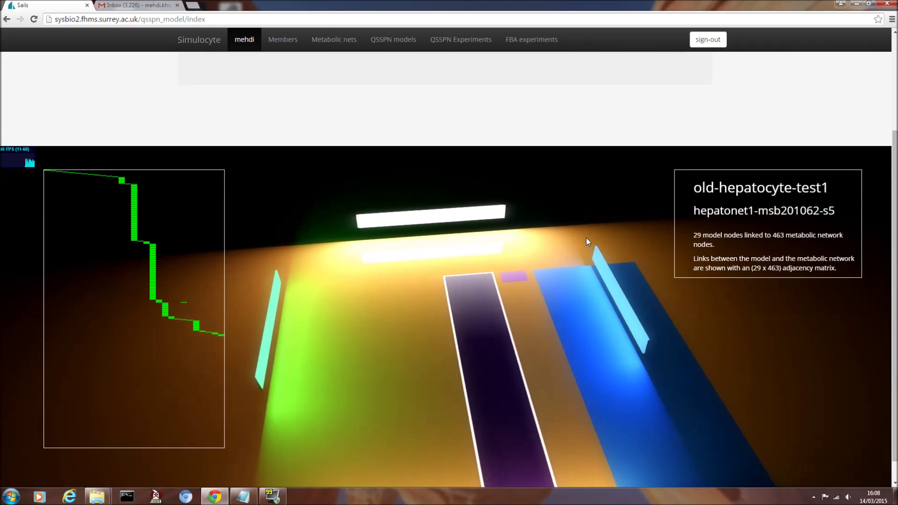
click(519, 280)
click(574, 291)
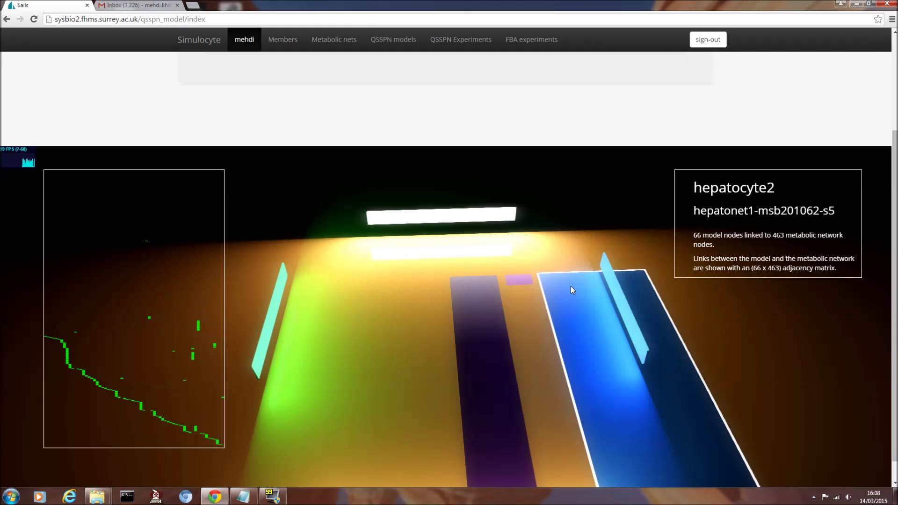
click(474, 297)
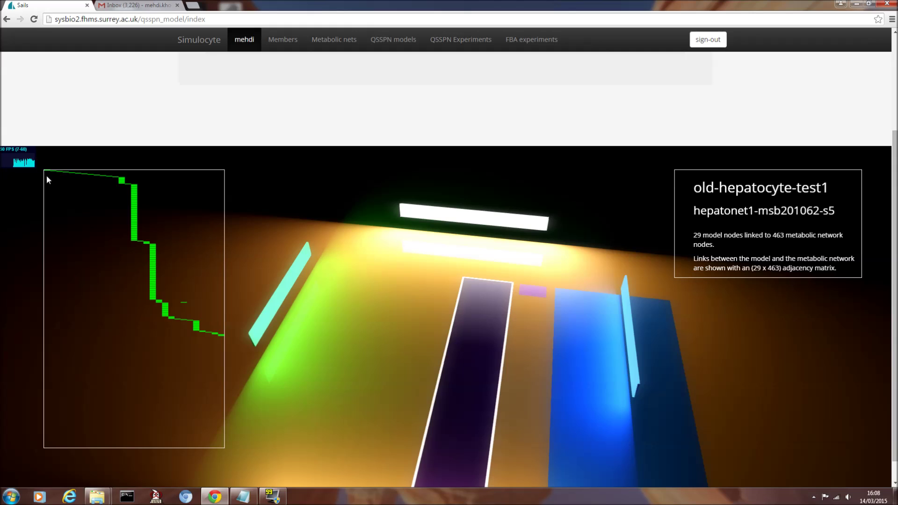
mouse_move(124, 184)
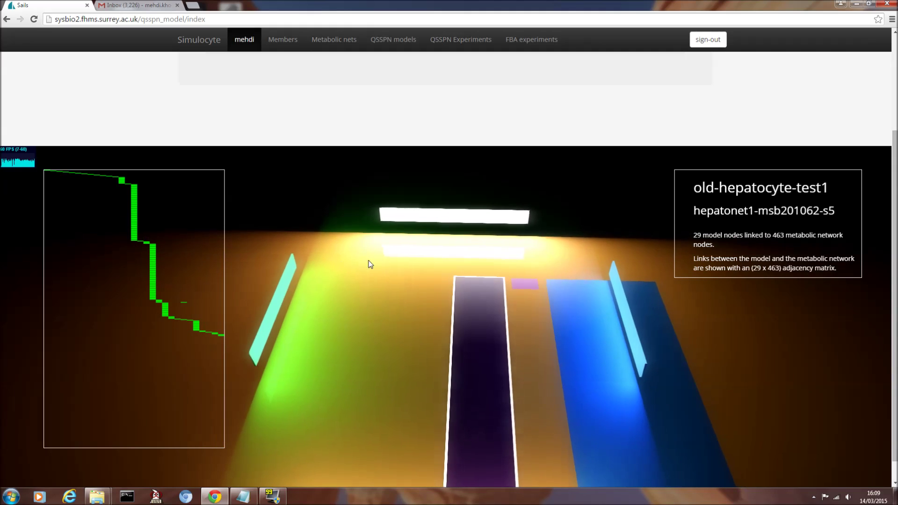
- Show the macrophage-test-1 and hepatocyte2 model details, then scroll back up to the models table
click(524, 285)
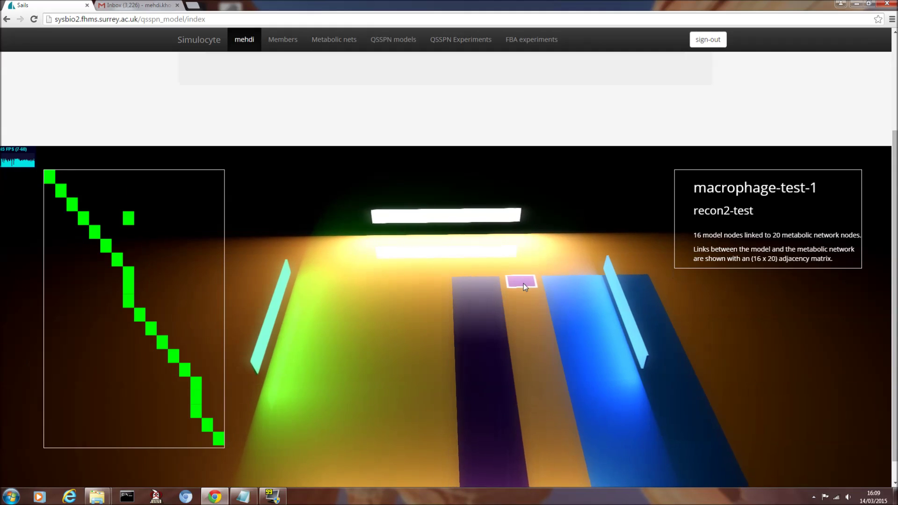
click(569, 285)
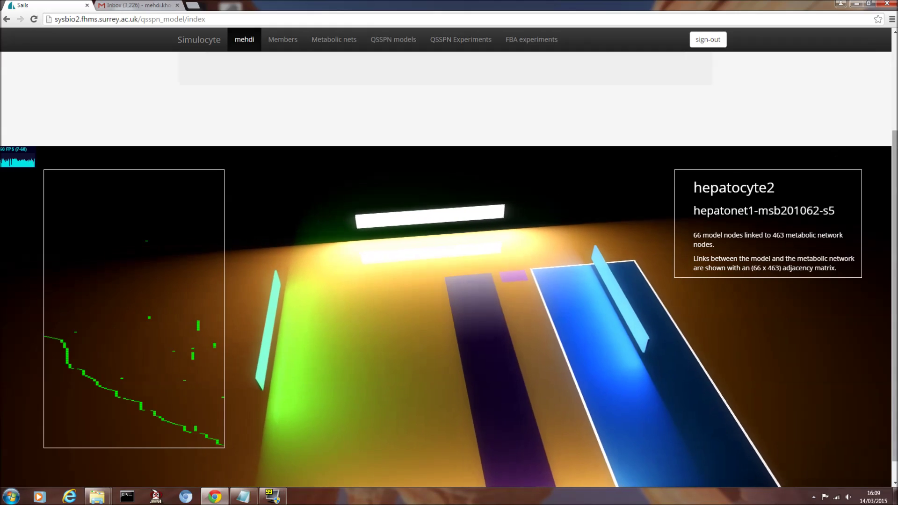
scroll(896, 155, up, 3)
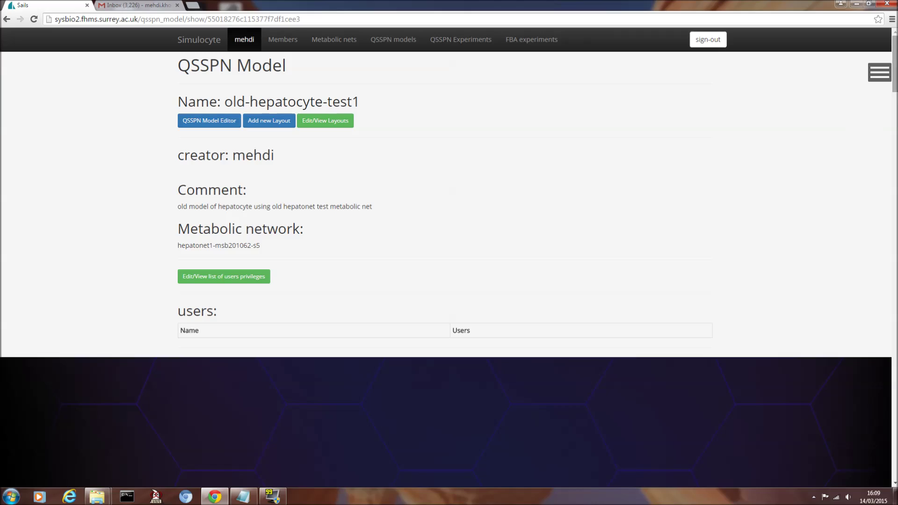
- Orbit and zoom out the 3D hepatocyte network, then move down to the Places and Transitions lists
drag(895, 91, 895, 129)
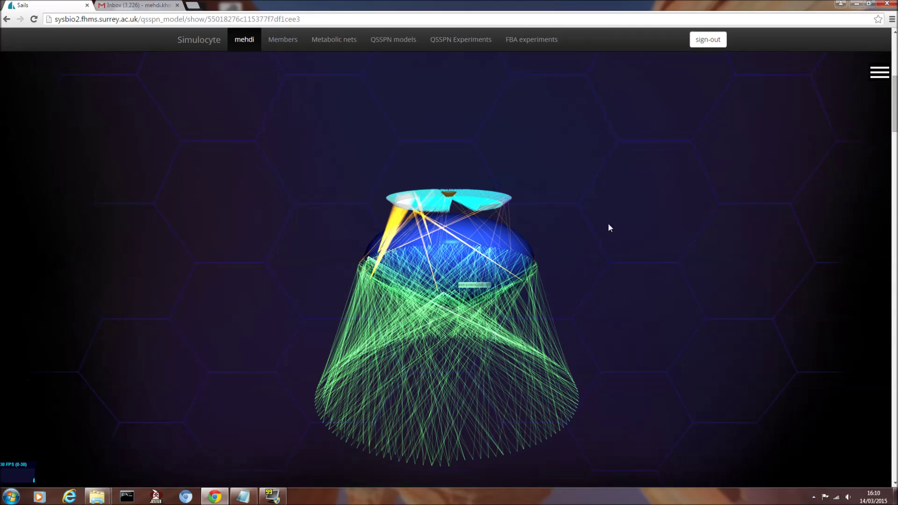
drag(609, 228, 609, 257)
drag(569, 248, 596, 236)
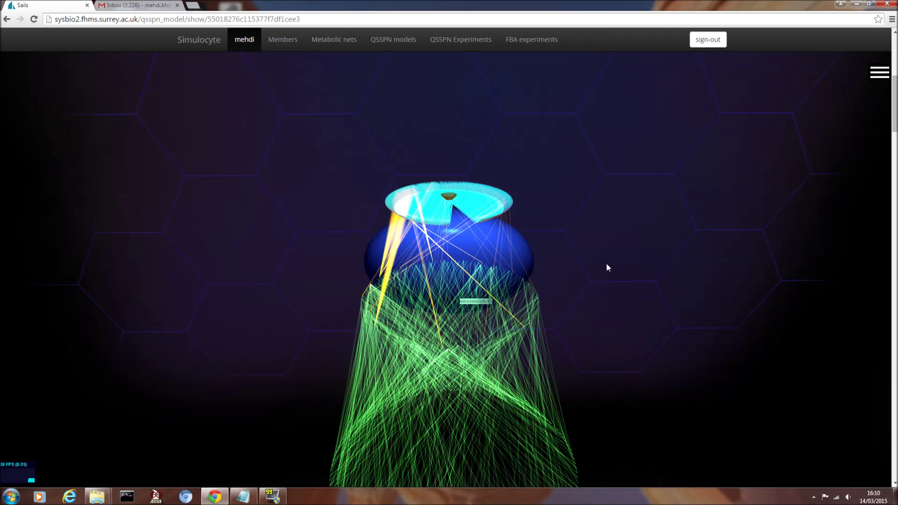
scroll(606, 267, down, 2)
drag(895, 119, 893, 218)
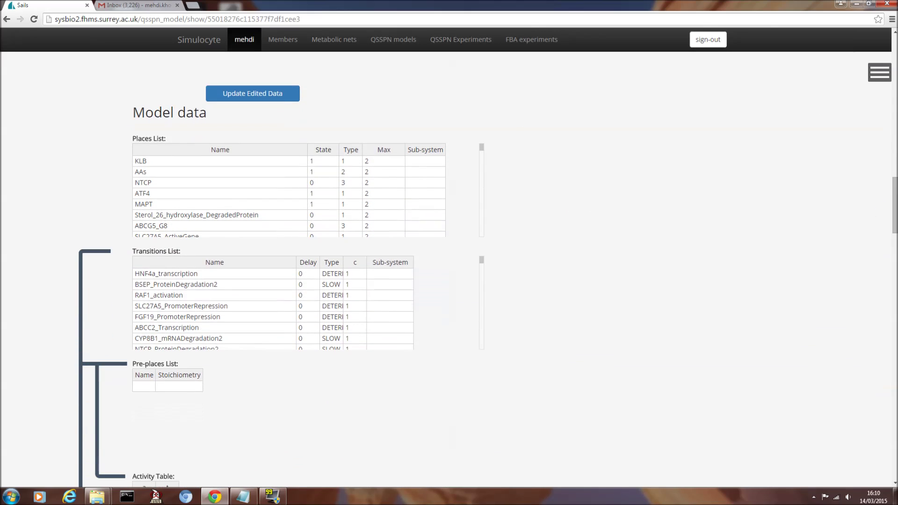
- View BSEP_ProteinDegradation2's pre-places (ABCB11_mRNA, BSEP) after selecting ATF4, then move down to the Objective List
click(196, 193)
click(196, 285)
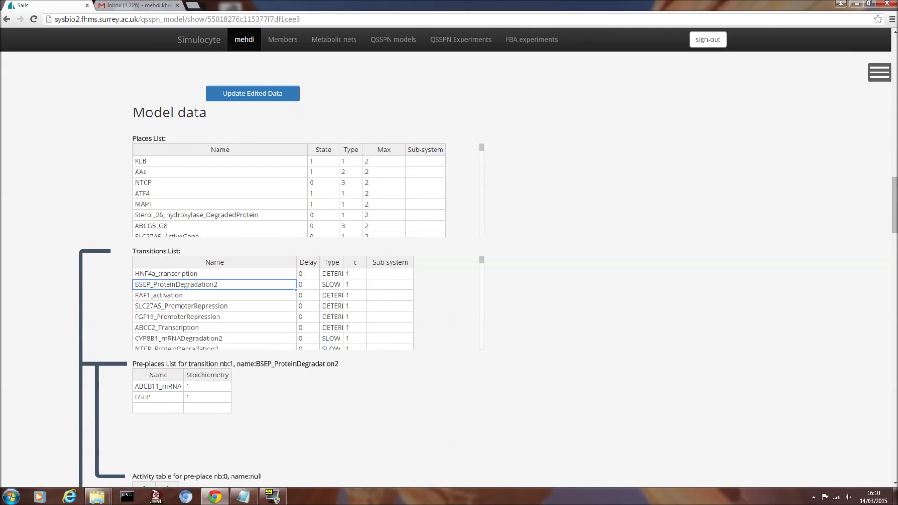
click(192, 196)
scroll(197, 256, down, 1)
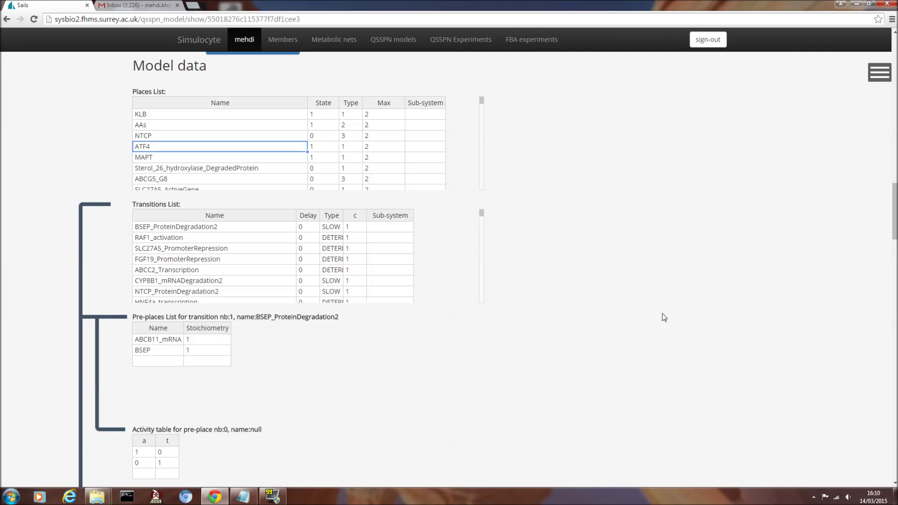
scroll(399, 356, down, 2)
scroll(396, 356, down, 20)
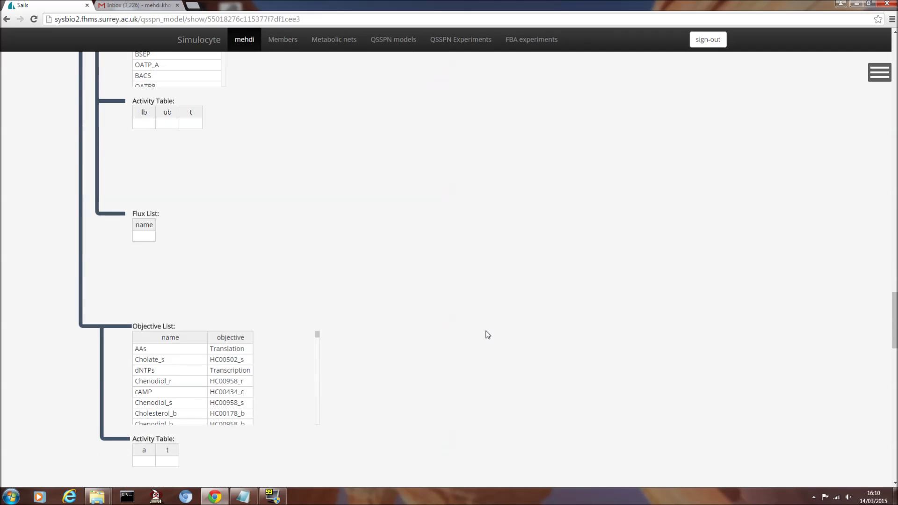
- Browse the SFBA data table (reactions r0002–r0007) and plots, then return to the hive plot table
scroll(581, 378, down, 4)
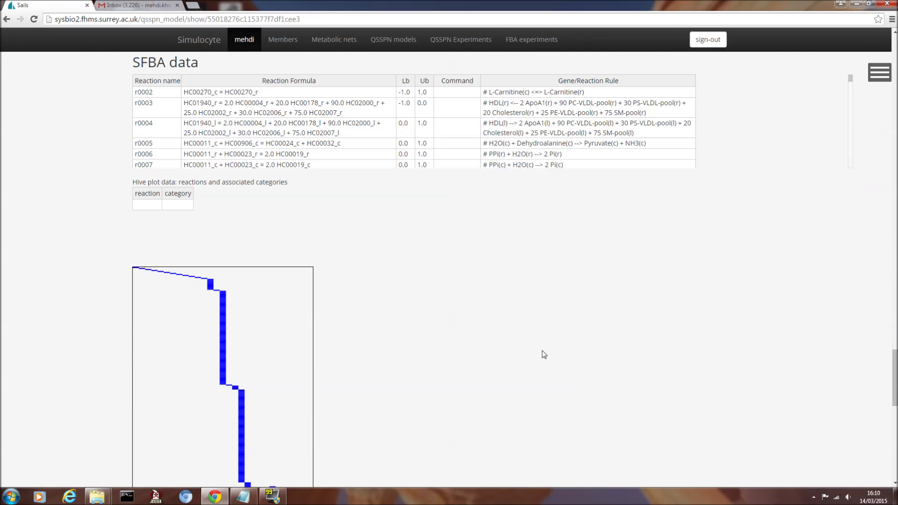
scroll(543, 355, down, 5)
scroll(652, 333, down, 1)
scroll(643, 326, up, 2)
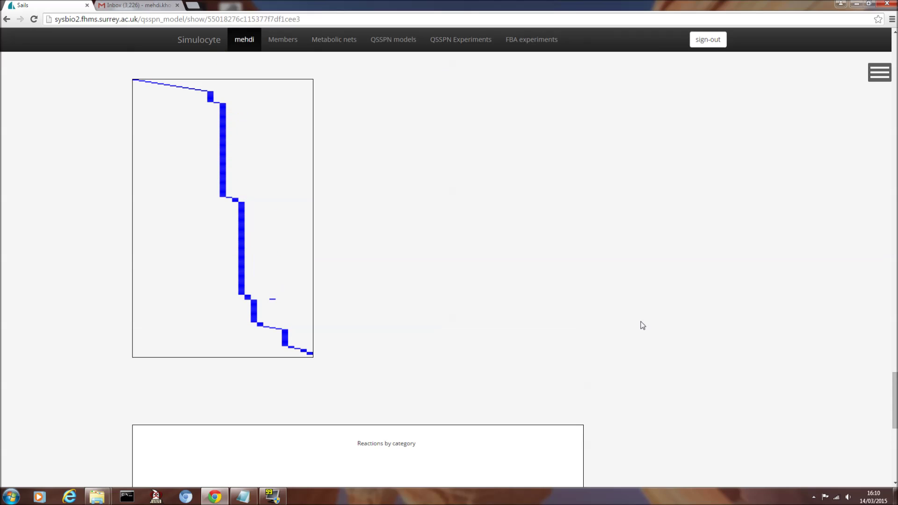
scroll(463, 294, up, 5)
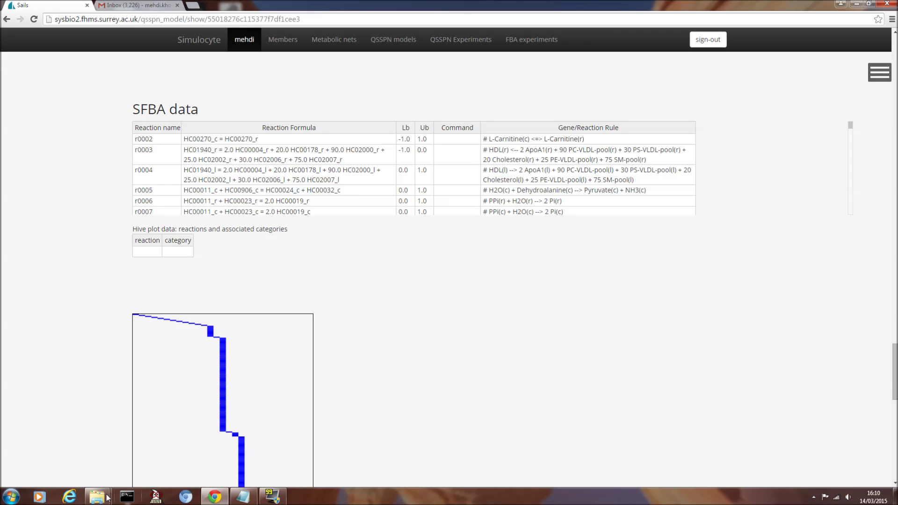
mouse_move(97, 496)
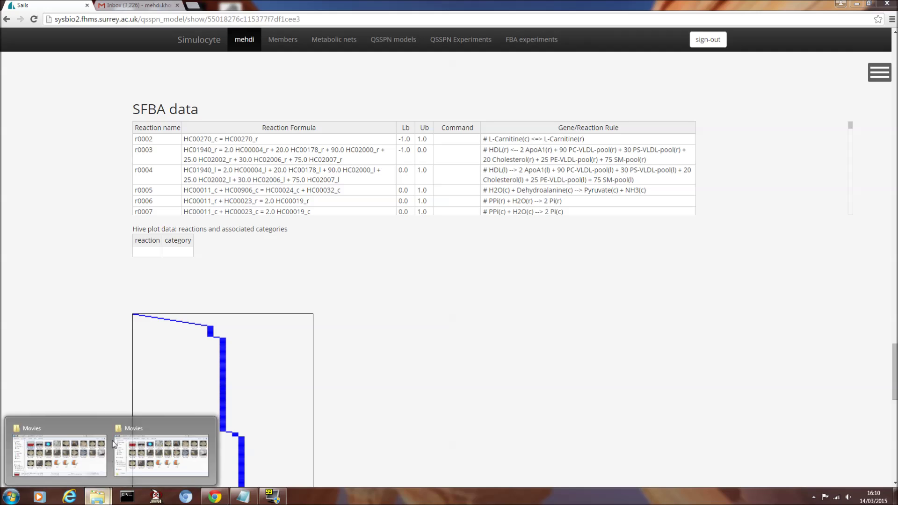
- Open the Downloads folder through the Start menu's Documents library
click(12, 497)
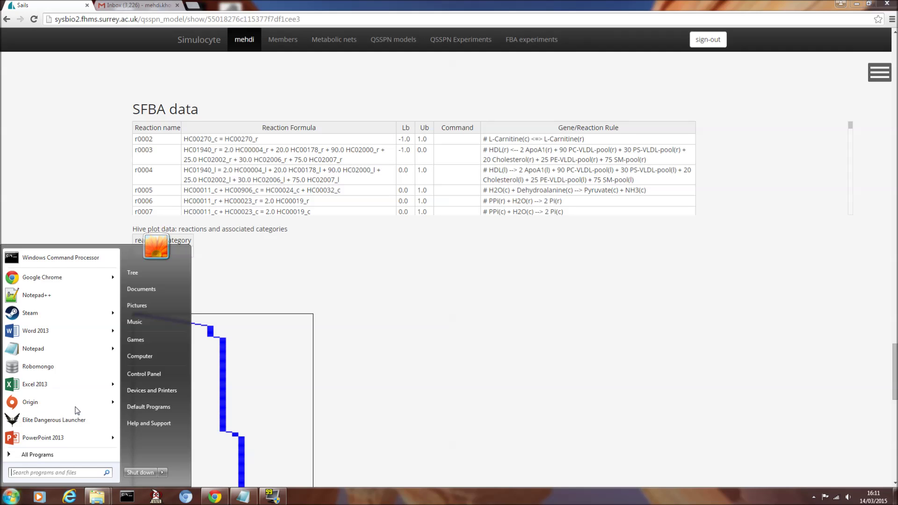
click(143, 292)
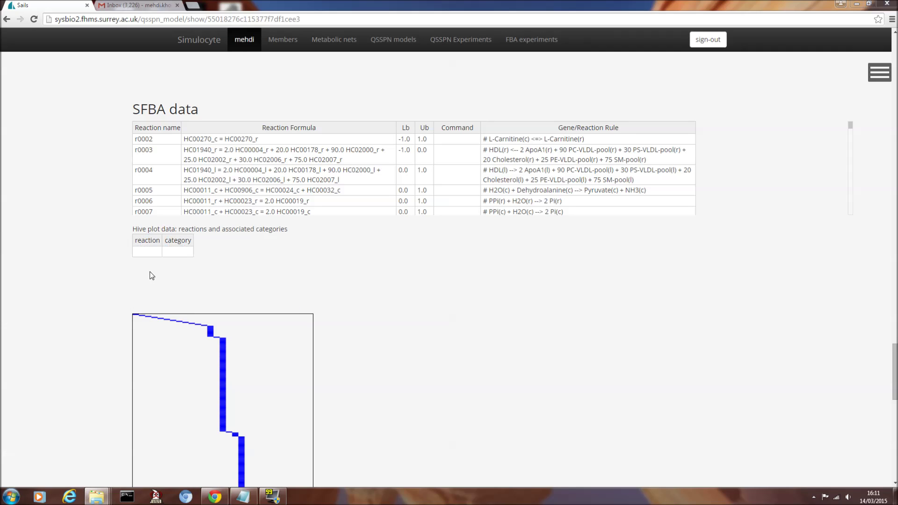
click(276, 116)
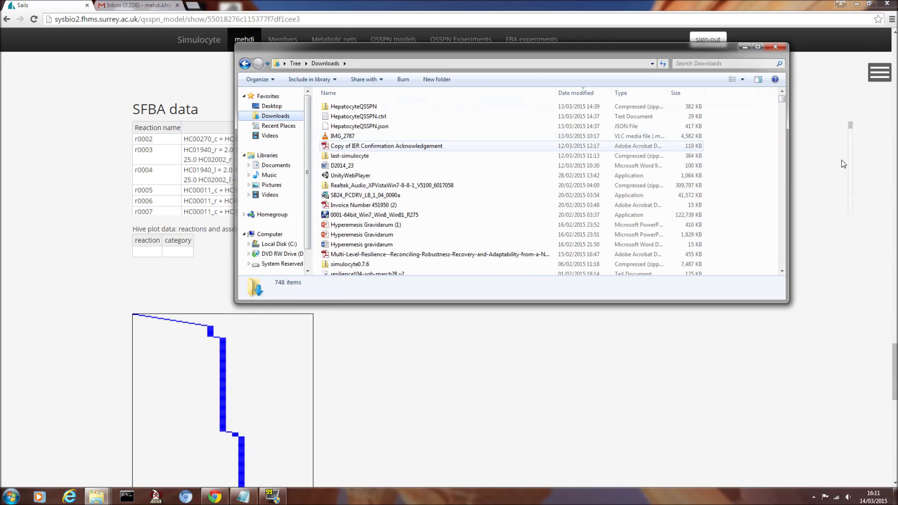
drag(782, 102, 788, 171)
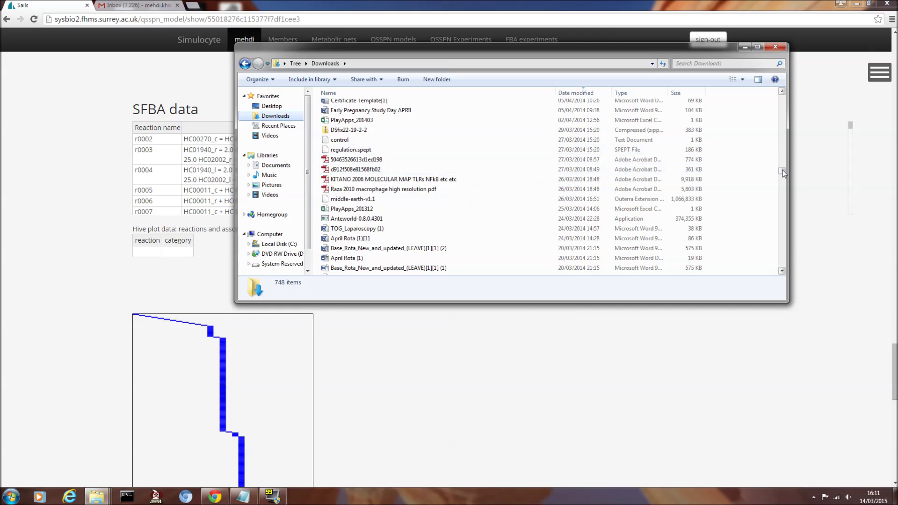
drag(783, 169, 783, 98)
- Sort Downloads by file type and open the HepatoNet1 reactions workbook in Excel
click(449, 205)
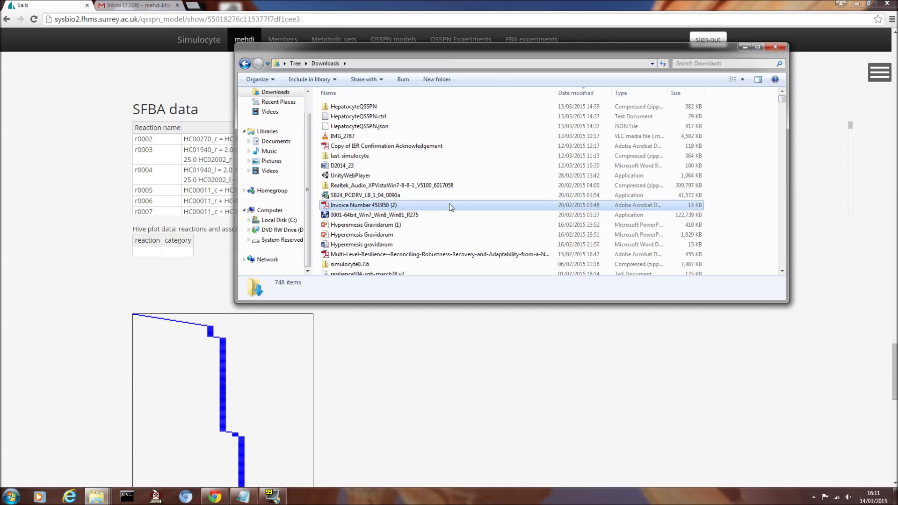
scroll(449, 204, down, 7)
scroll(432, 208, down, 10)
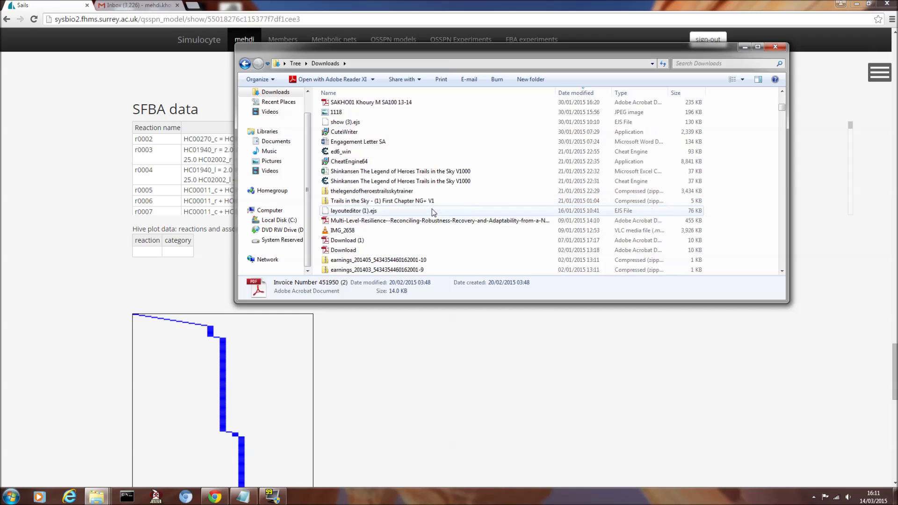
scroll(431, 209, down, 5)
click(623, 92)
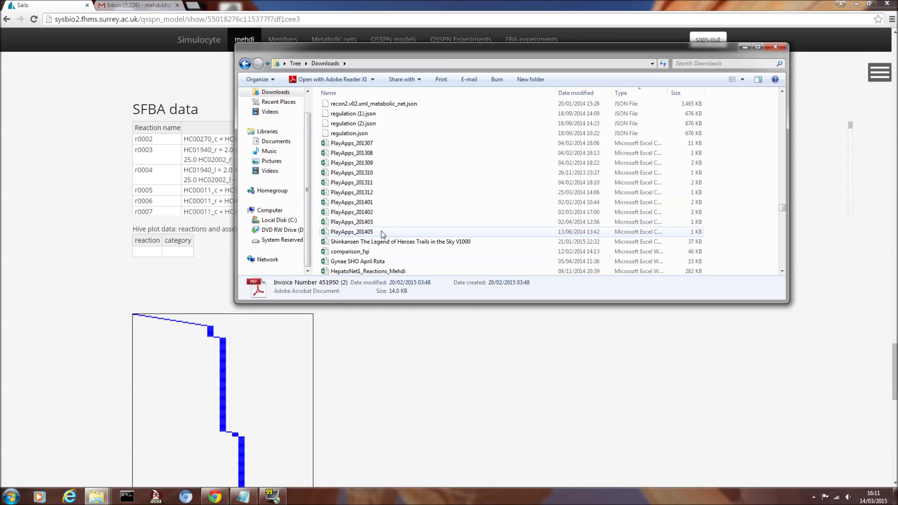
click(361, 253)
scroll(361, 255, down, 1)
double_click(361, 250)
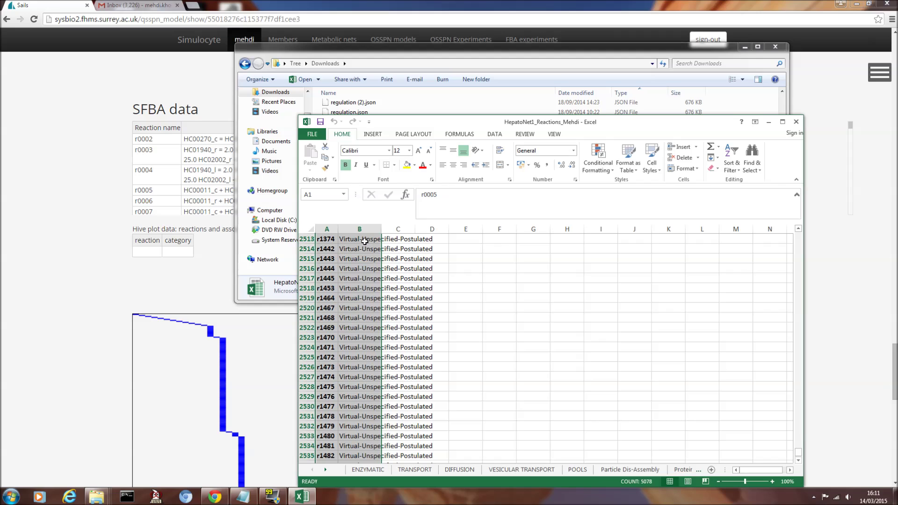
- Copy Excel columns A–B (reactions and categories) and select Simulocyte's empty hive plot reaction cell
right_click(327, 243)
click(349, 257)
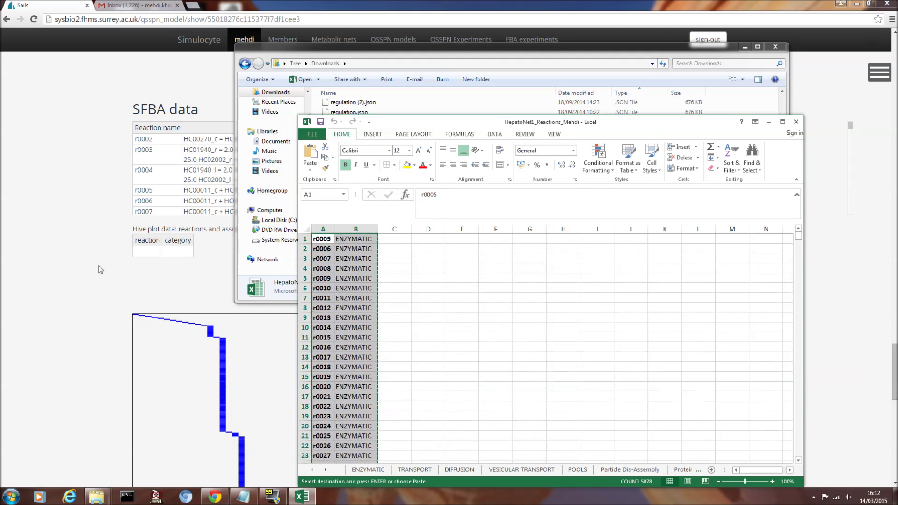
click(106, 269)
click(149, 254)
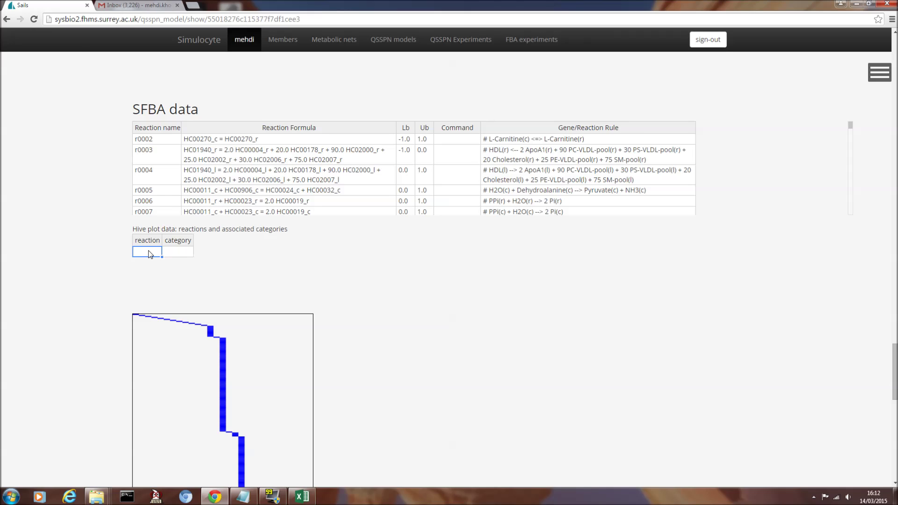
- Paste the copied reactions and categories into the hive plot table and move down to the plot
key(ctrl+v)
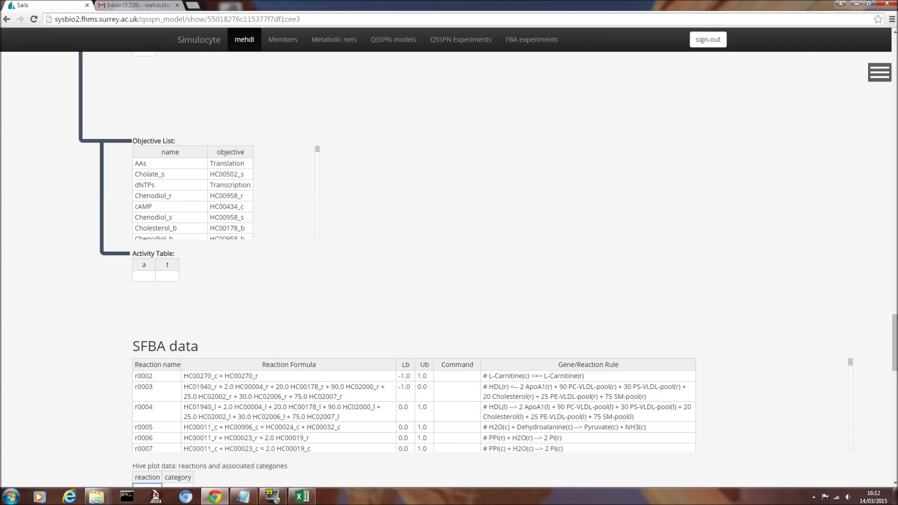
drag(894, 347, 894, 431)
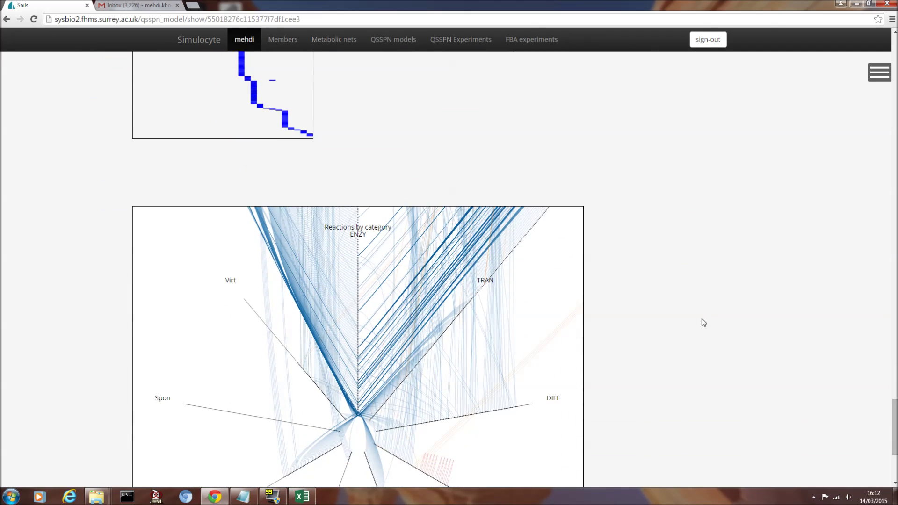
scroll(710, 272, down, 3)
scroll(385, 265, down, 4)
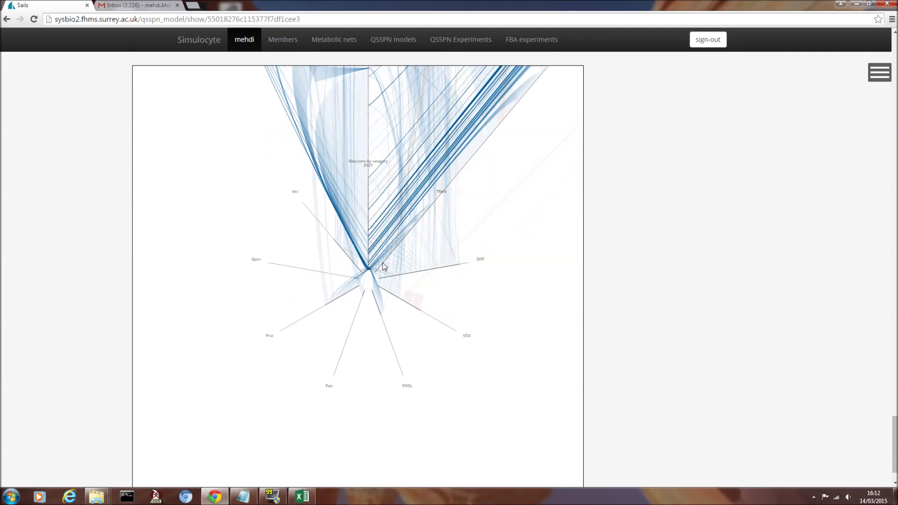
- Zoom around the Reactions by category hive plot to inspect axes ENZY, TRAN, DIFF and Virt
scroll(526, 176, up, 6)
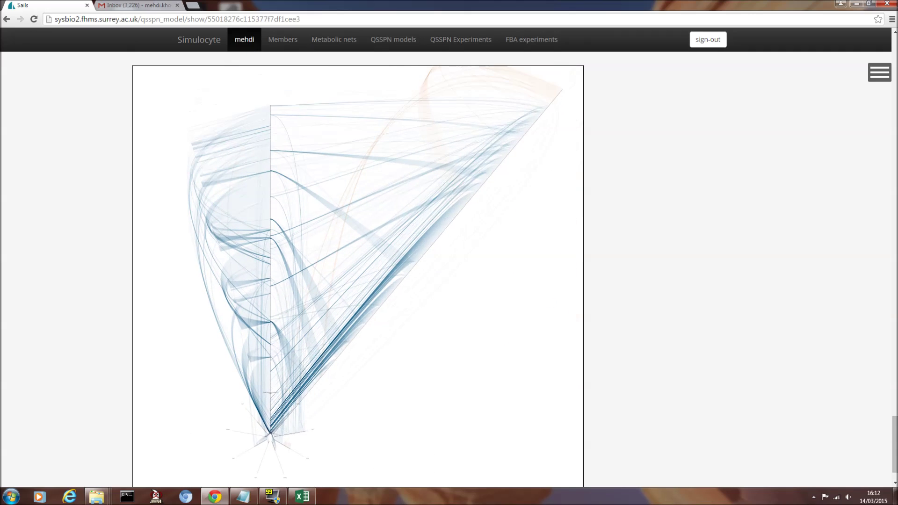
scroll(391, 368, up, 4)
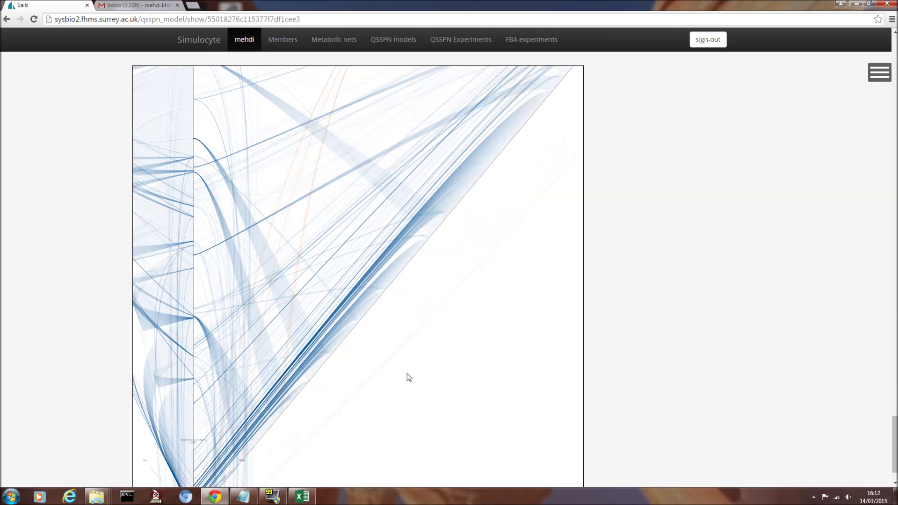
scroll(393, 375, down, 5)
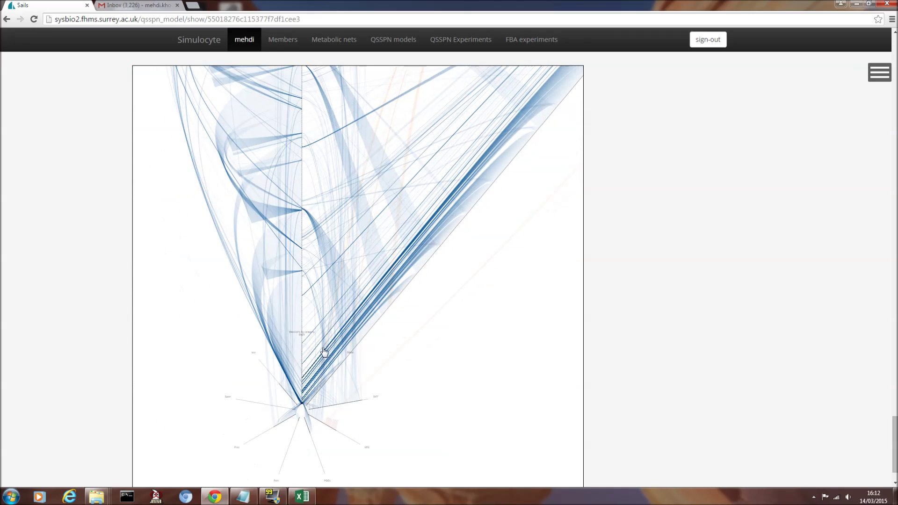
scroll(319, 352, up, 2)
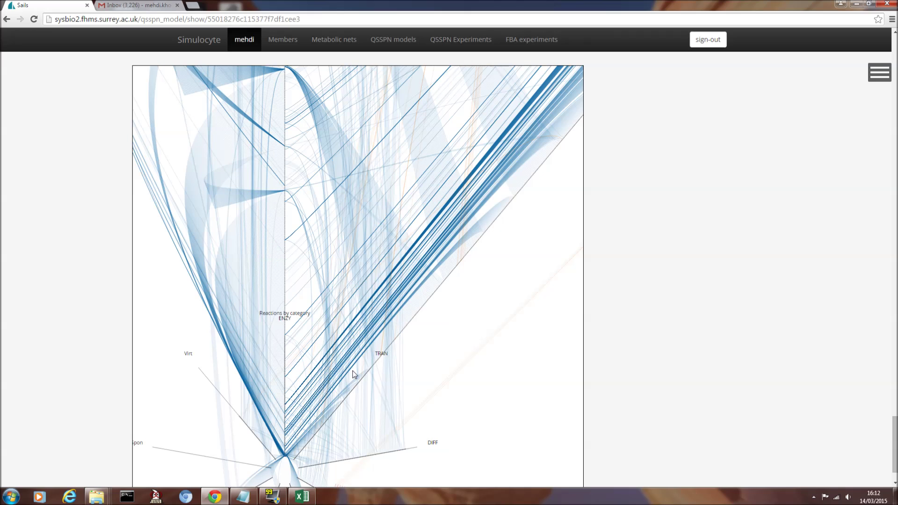
scroll(346, 379, down, 1)
scroll(346, 379, down, 2)
scroll(505, 288, down, 2)
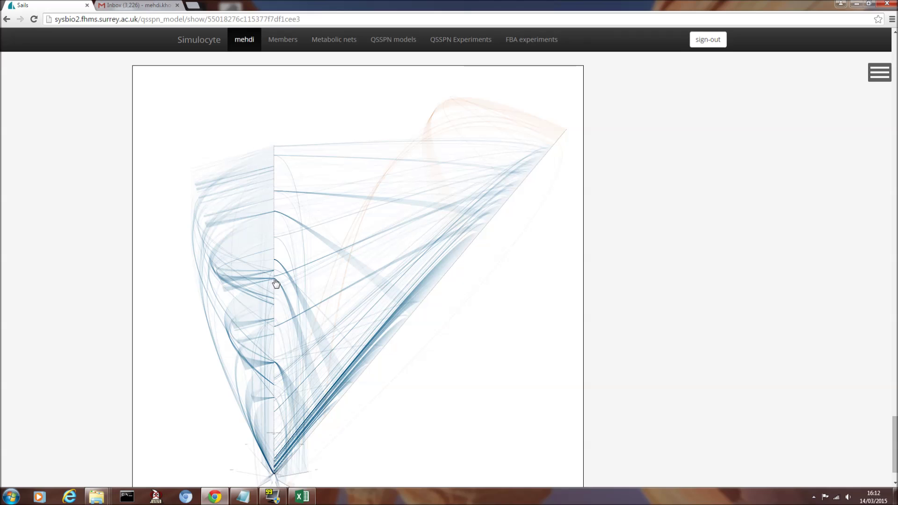
scroll(275, 283, up, 1)
scroll(275, 283, up, 3)
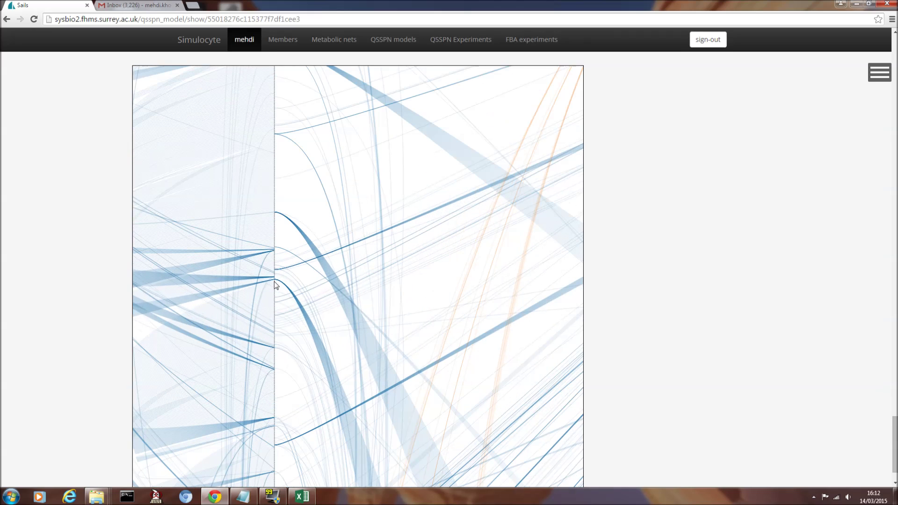
scroll(275, 283, down, 4)
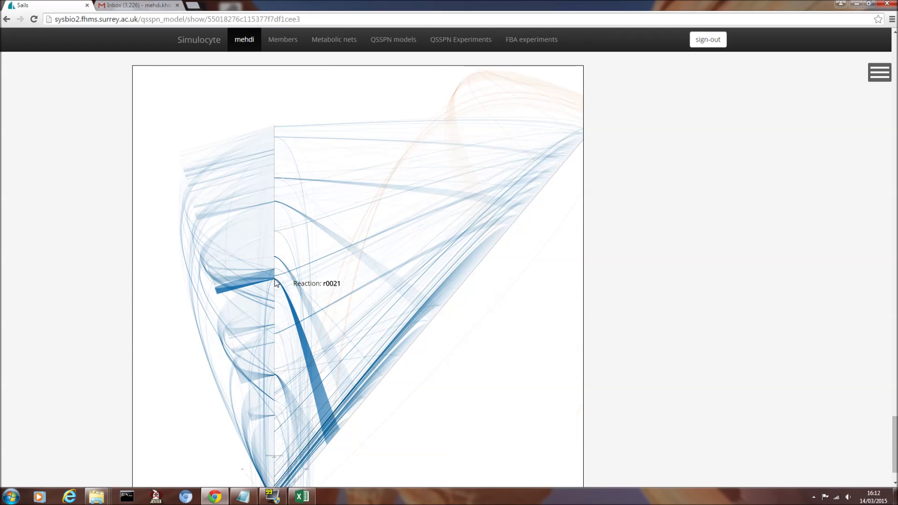
scroll(274, 279, down, 1)
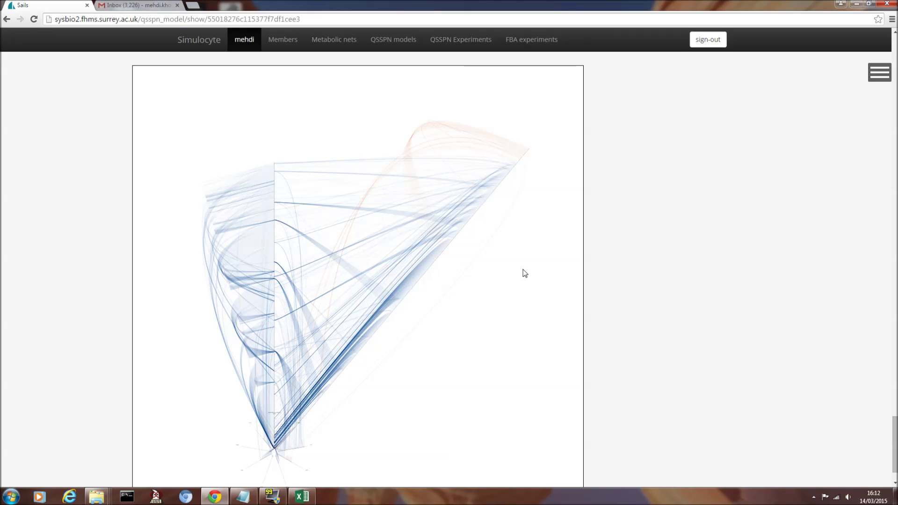
- Open and close the 3D view's display settings, return to the model details, then go to QSSPN Experiments
drag(895, 444, 894, 112)
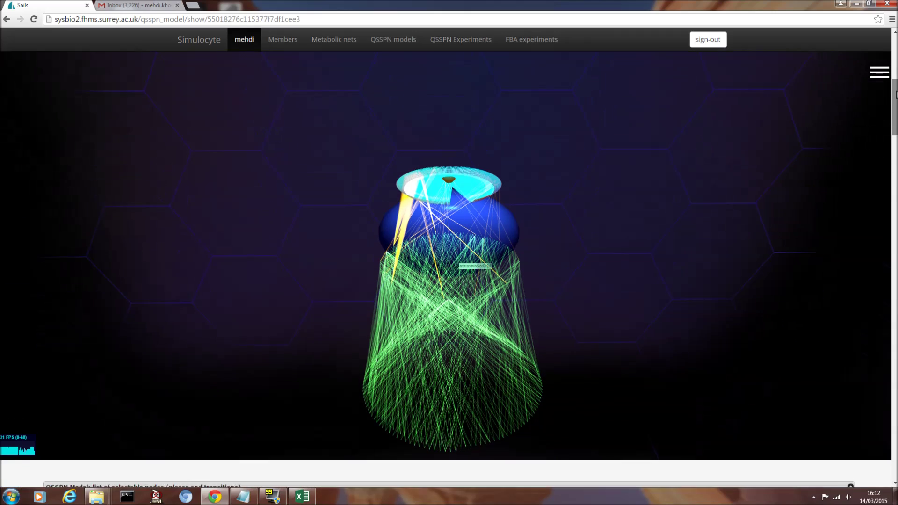
scroll(414, 302, up, 1)
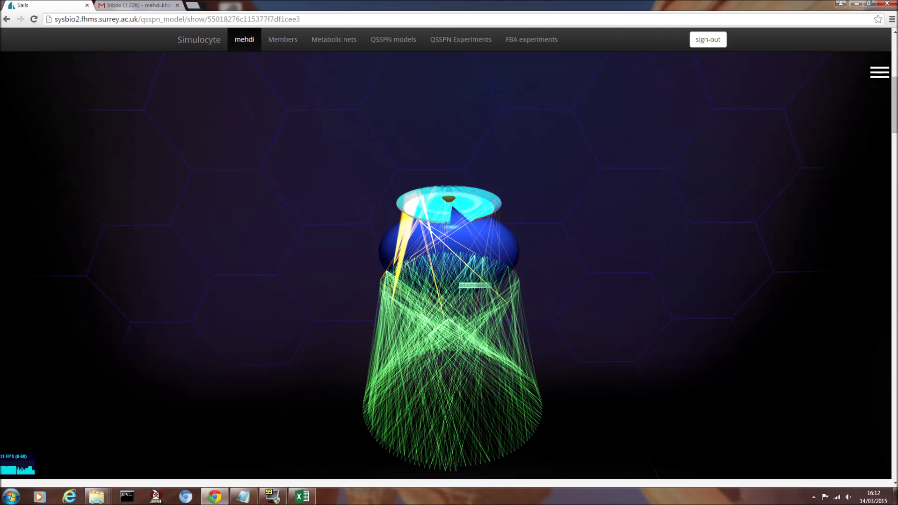
click(877, 82)
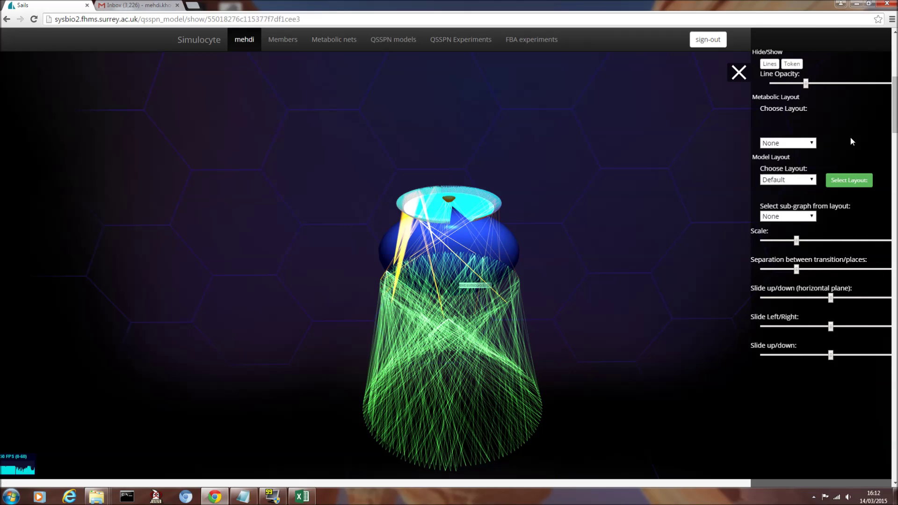
click(741, 72)
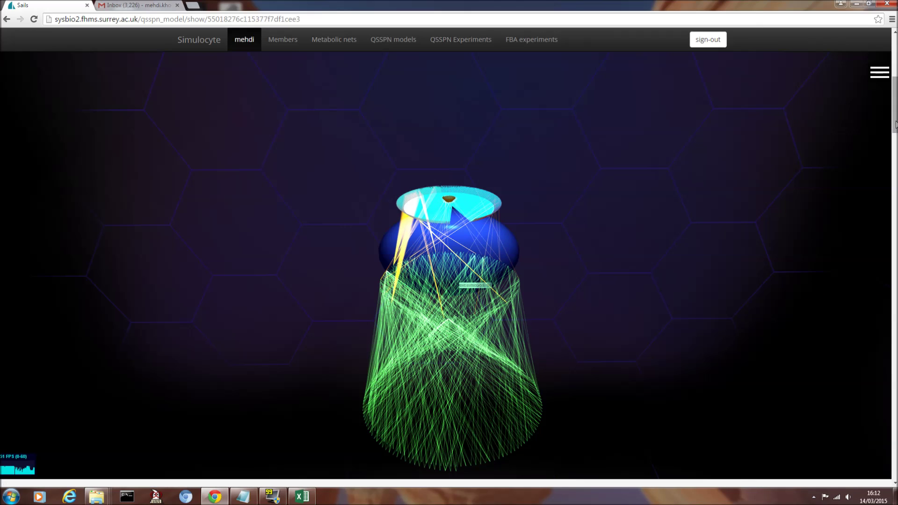
drag(895, 125, 895, 81)
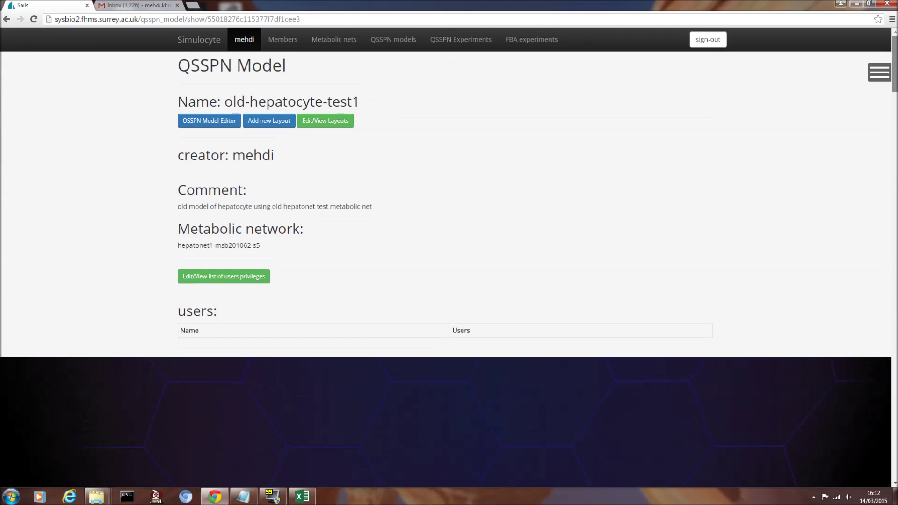
click(476, 40)
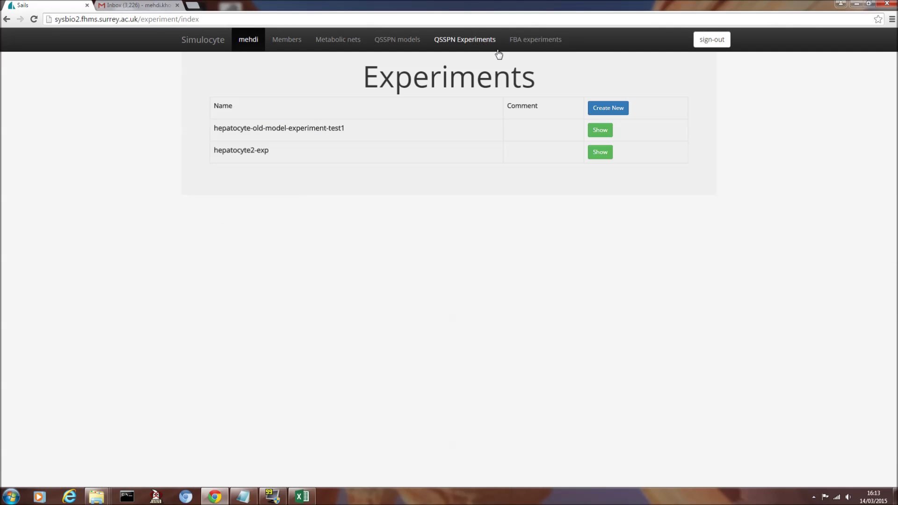
- Open the hepatocyte2-exp experiment and show results for simulation 0, trajectory 0
click(600, 153)
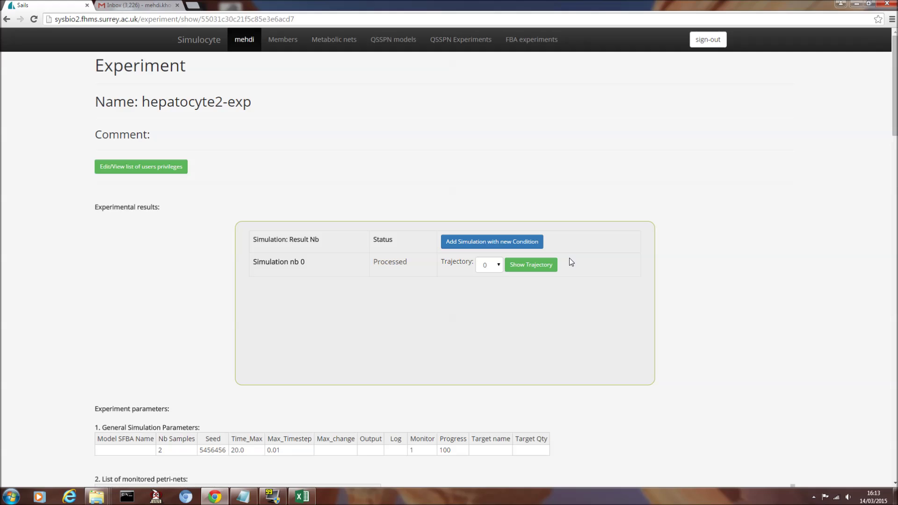
click(536, 270)
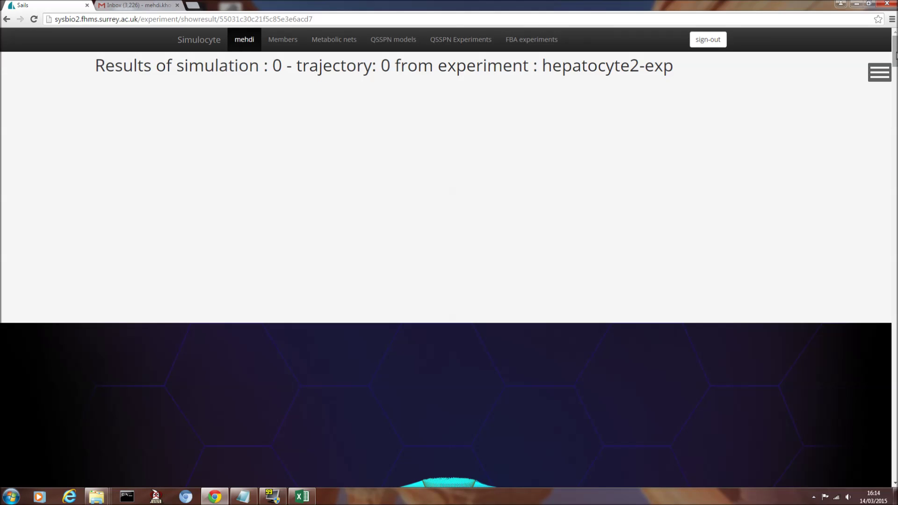
drag(896, 56, 895, 105)
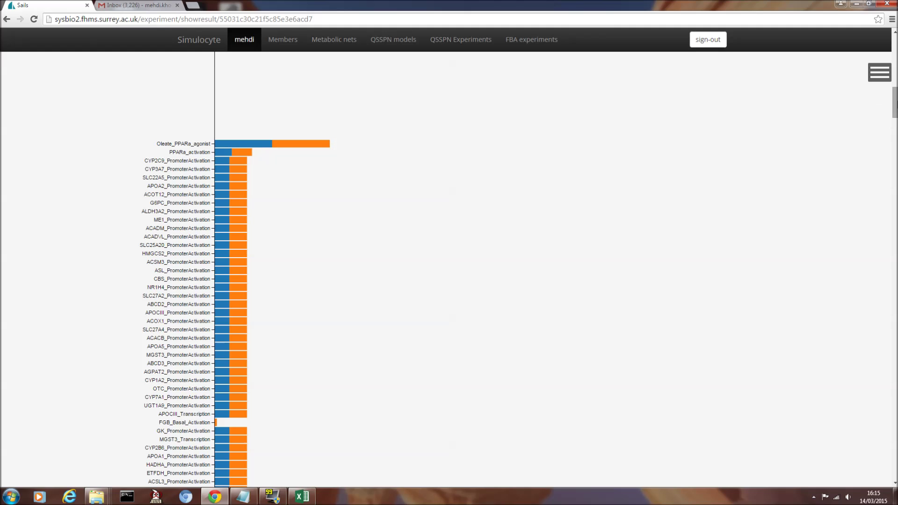
- Review the per-place token count bar chart down to the places/transitions selector
scroll(895, 109, down, 1)
drag(895, 109, 895, 123)
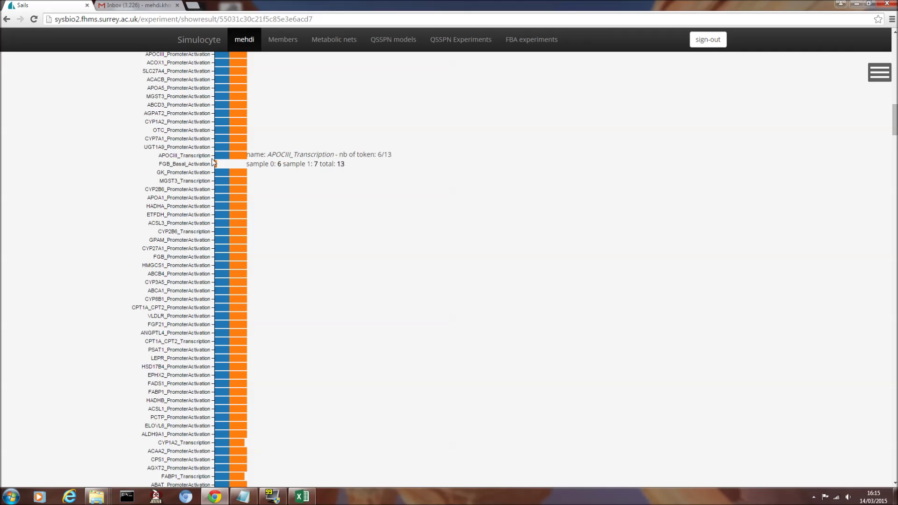
scroll(234, 210, up, 5)
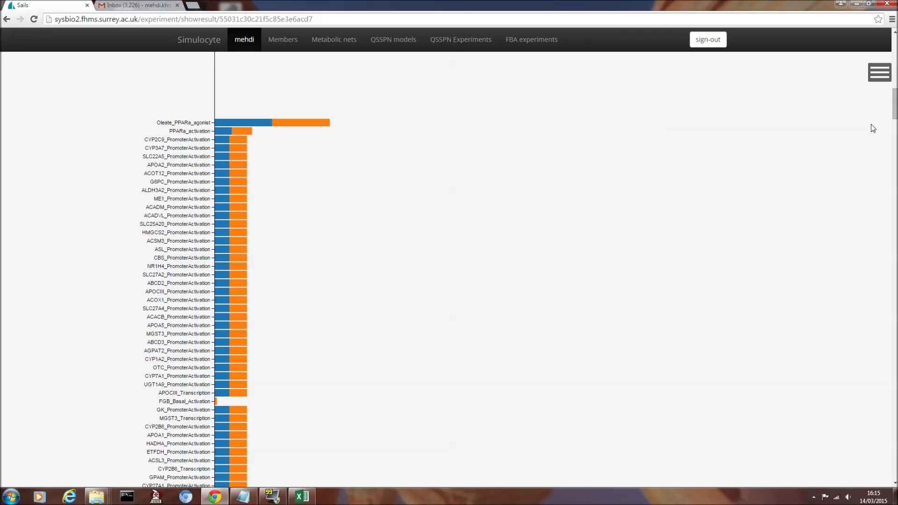
drag(895, 104, 860, 417)
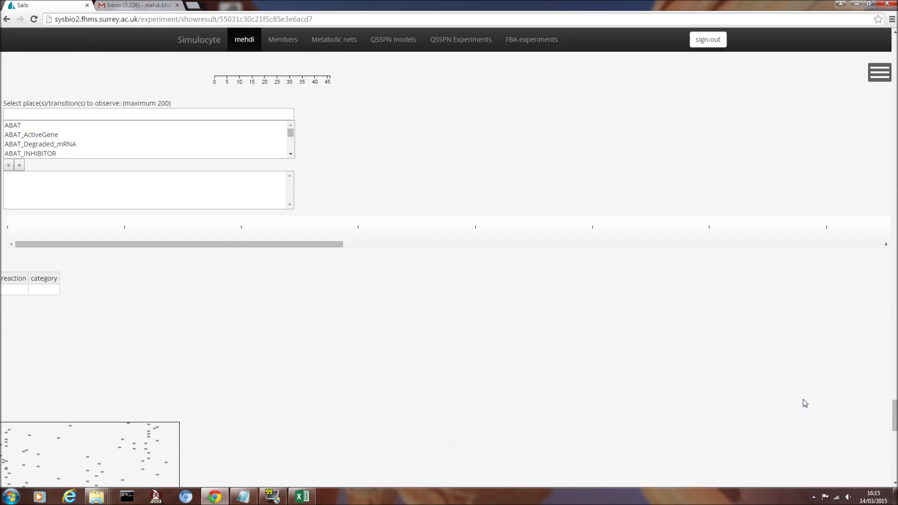
- Add ACADM_Degraded_mRNA, ACSL5_ActiveGene and AKR1C3 to the observed places list
scroll(94, 140, down, 3)
click(48, 136)
click(50, 144)
click(10, 166)
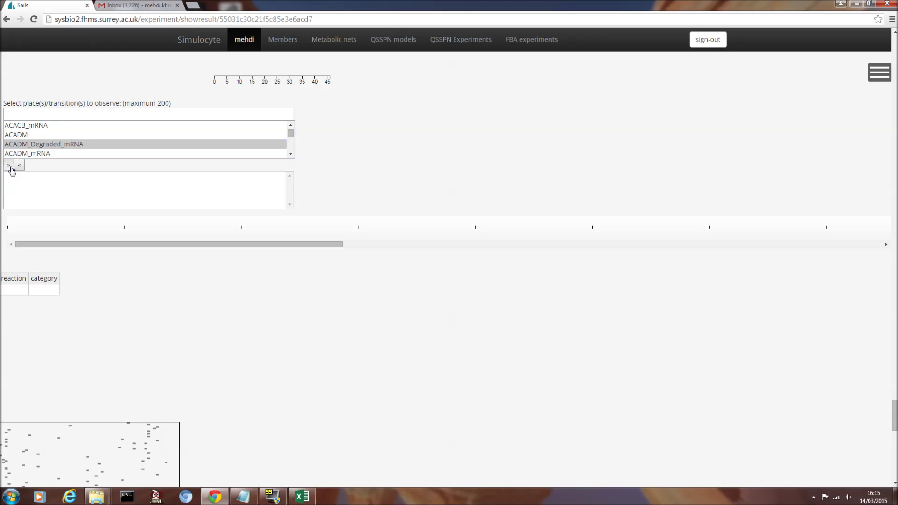
scroll(60, 146, down, 2)
scroll(60, 146, down, 3)
click(50, 144)
click(9, 166)
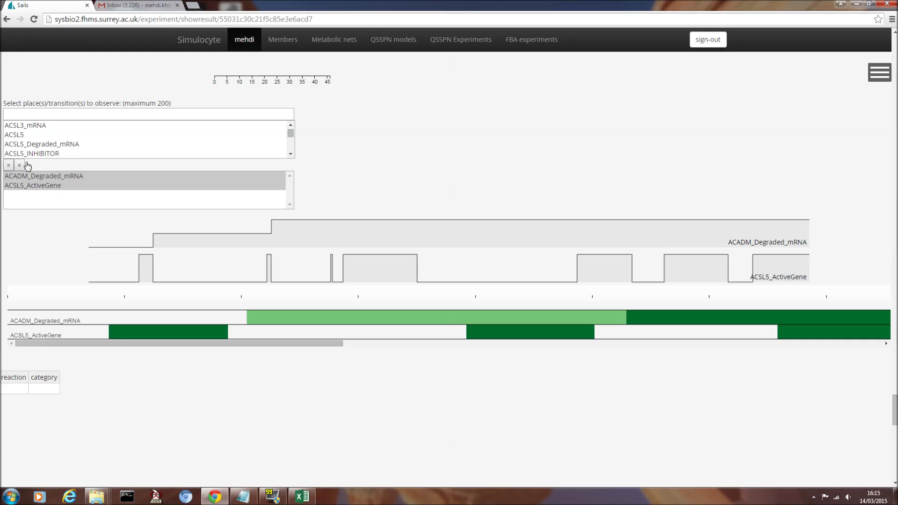
scroll(73, 148, down, 3)
click(50, 153)
click(9, 165)
- Add CBS_INHIBITOR and CYP2B6_Degraded_mRNA to the observed places, then scroll down to their timelines
scroll(111, 140, down, 5)
scroll(38, 145, down, 10)
click(35, 146)
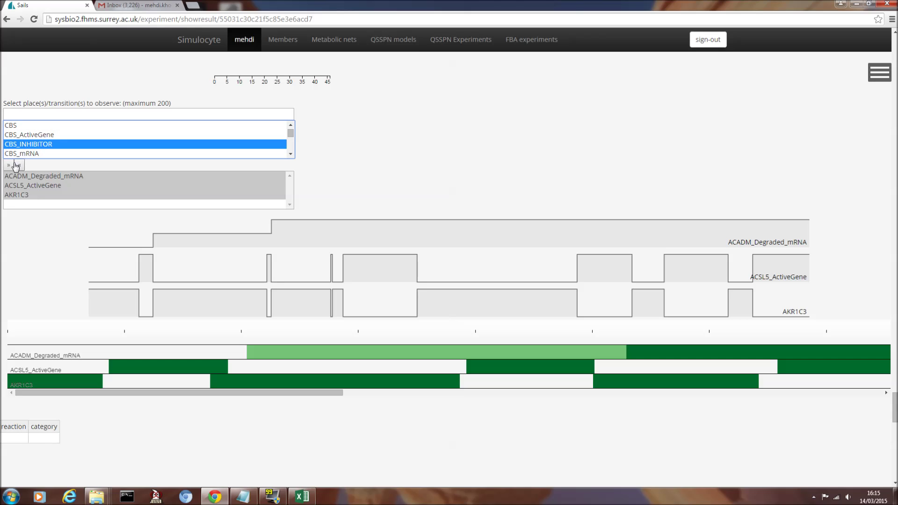
click(9, 166)
scroll(126, 157, down, 8)
click(47, 154)
click(9, 165)
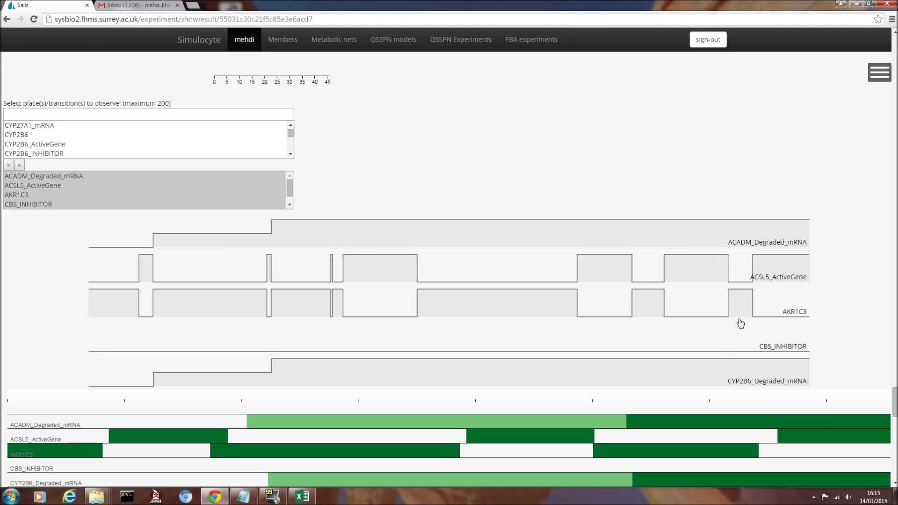
scroll(722, 356, down, 3)
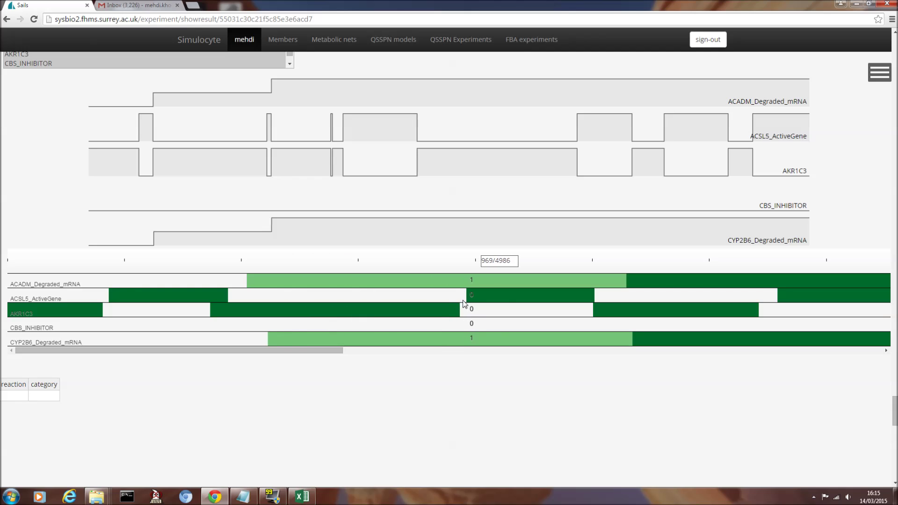
scroll(450, 372, down, 1)
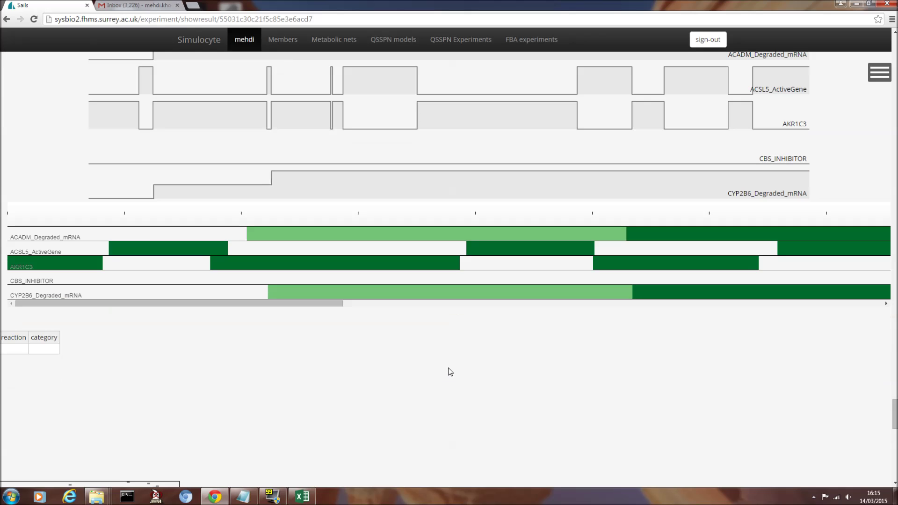
scroll(252, 361, down, 3)
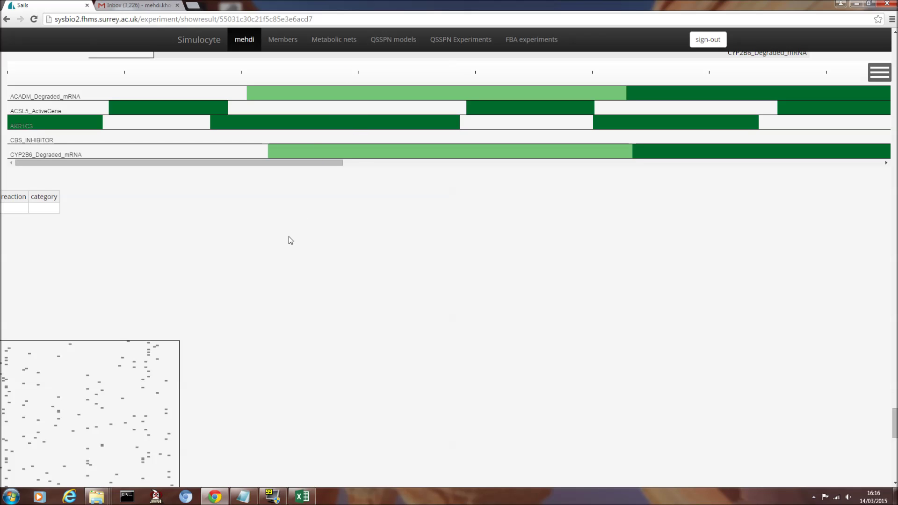
- Copy the whole Excel reaction sheet and paste it into the first cell of the reaction table
click(302, 496)
key(ctrl+a)
key(ctrl+c)
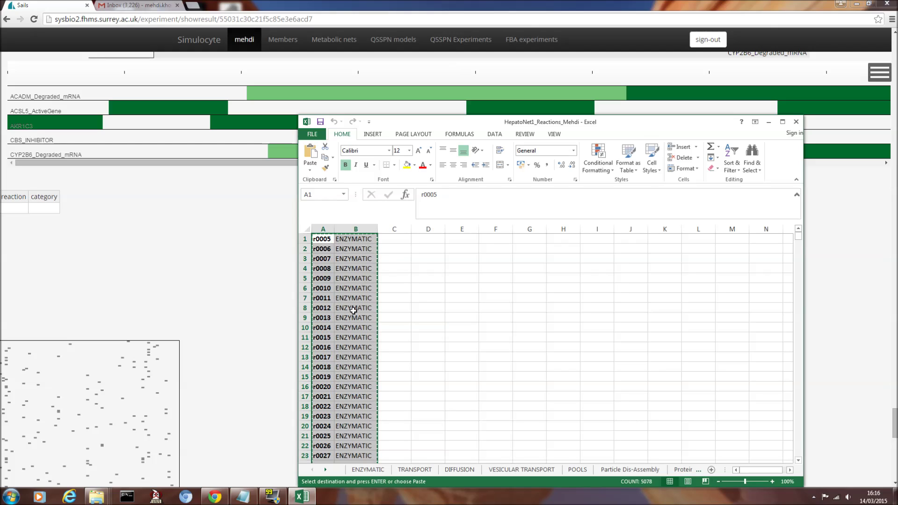
click(112, 265)
click(10, 209)
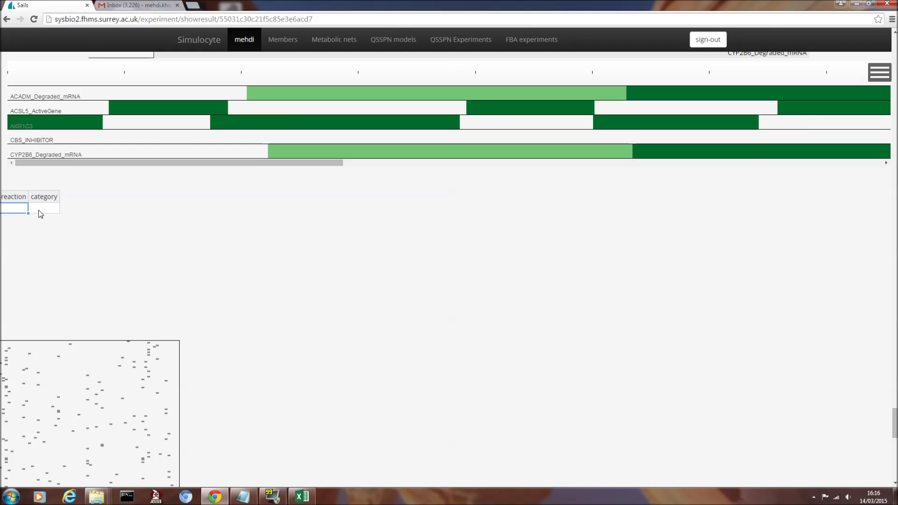
scroll(108, 230, up, 5)
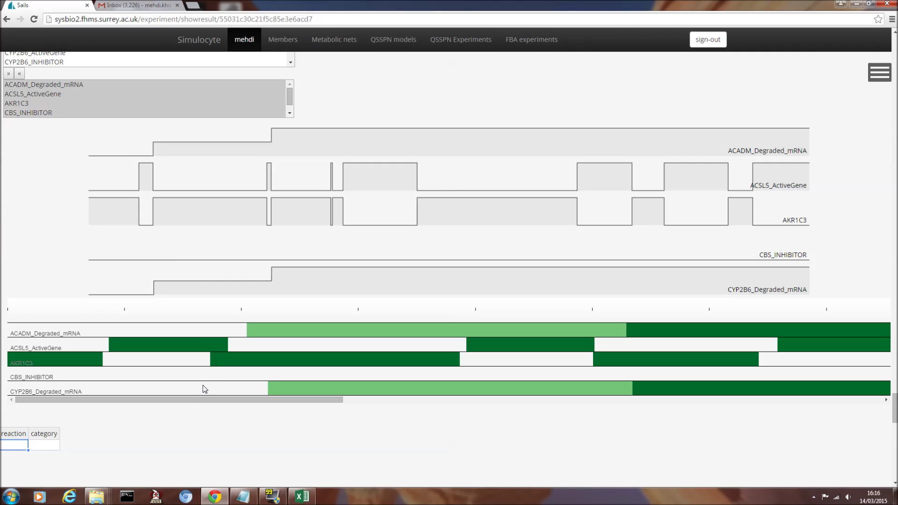
key(ctrl+v)
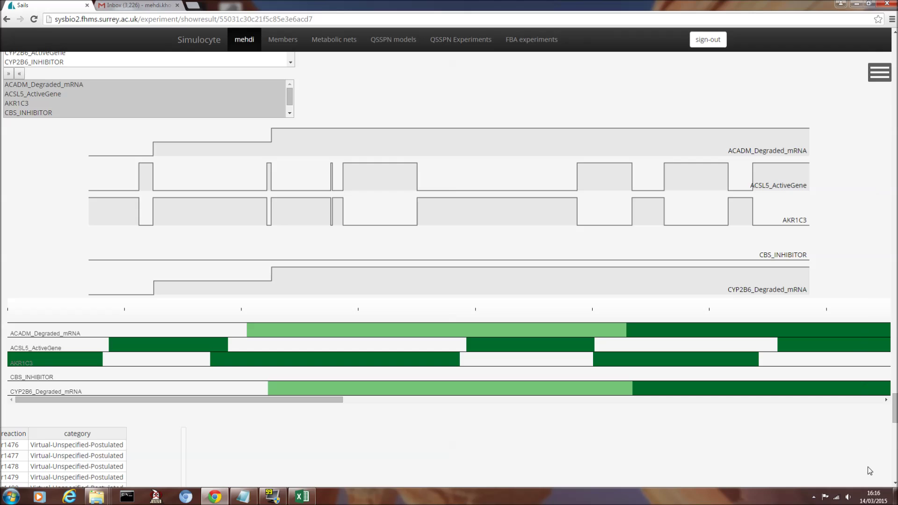
drag(895, 418, 888, 453)
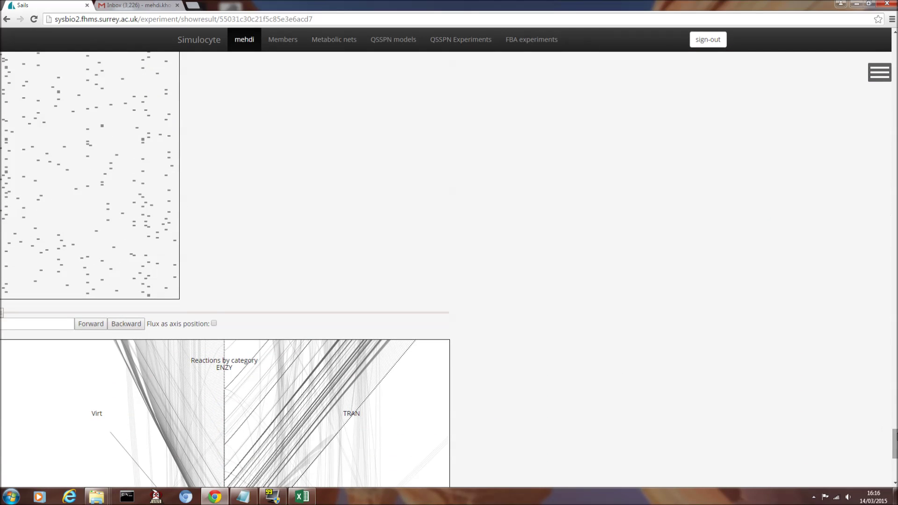
- Step the hive plot through time steps 848, 2083 and 4063
drag(895, 437, 895, 452)
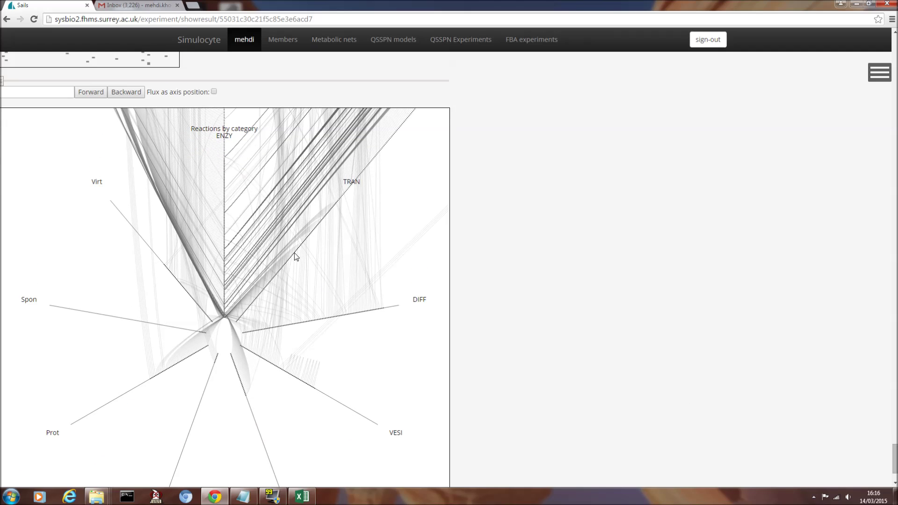
scroll(262, 240, down, 5)
scroll(80, 197, up, 5)
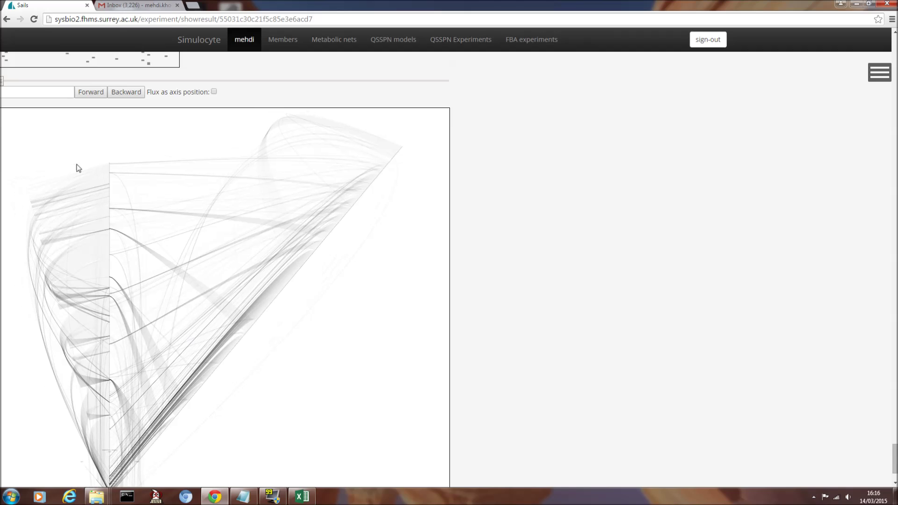
drag(26, 82, 76, 83)
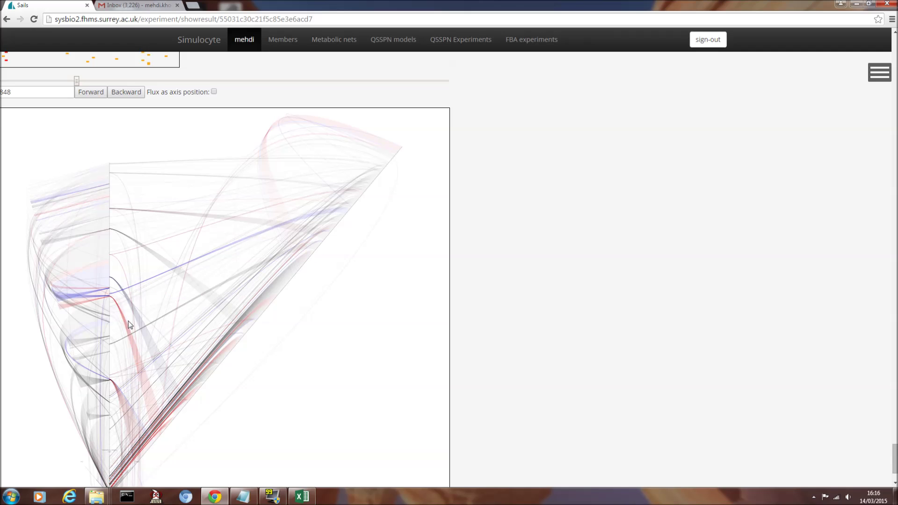
drag(78, 83, 227, 82)
drag(284, 83, 315, 82)
- Position reactions by flux, then move the hive plot to step 3916 and an earlier step
click(214, 92)
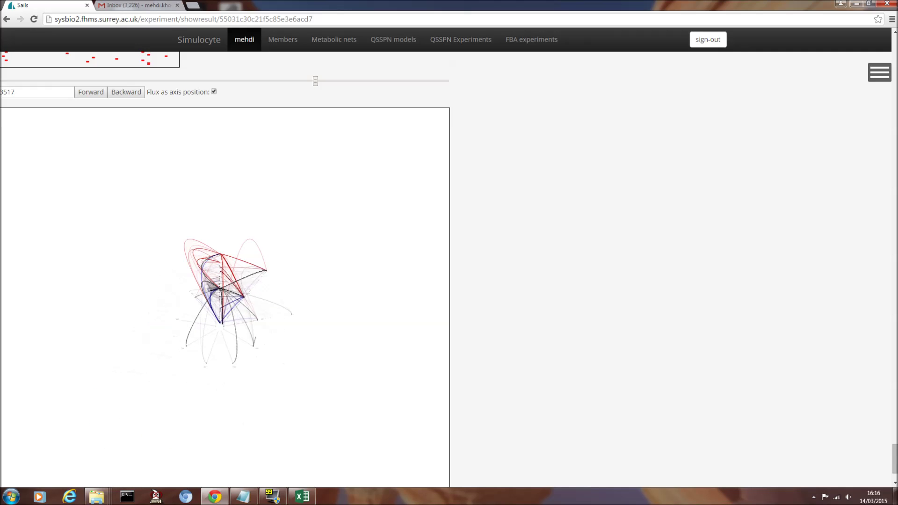
scroll(239, 271, up, 2)
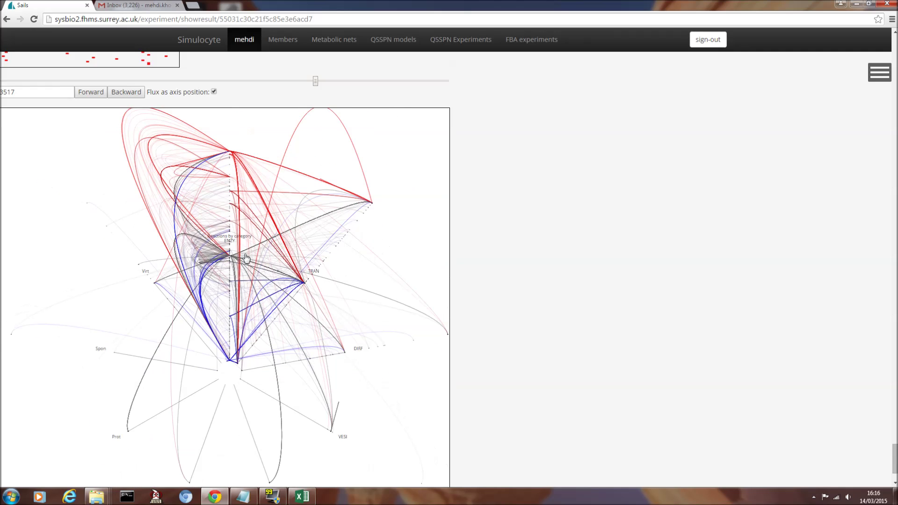
drag(317, 84, 183, 84)
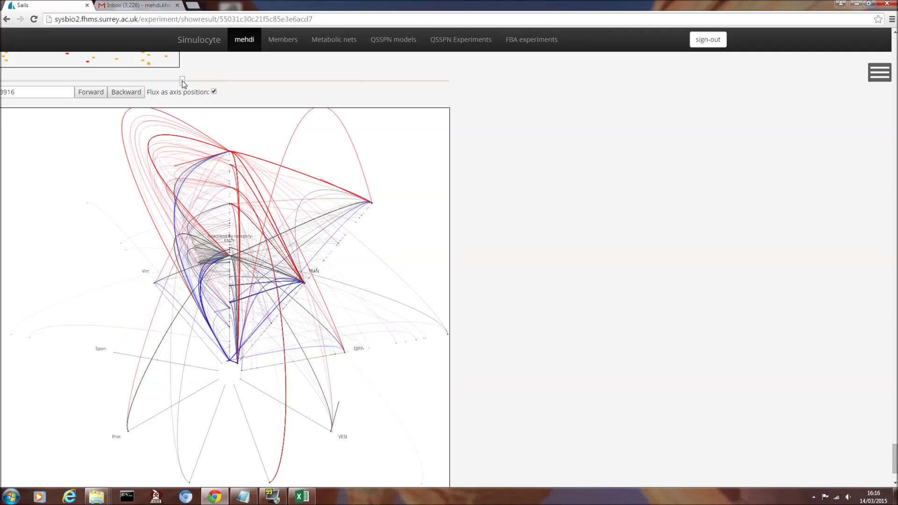
drag(183, 83, 38, 86)
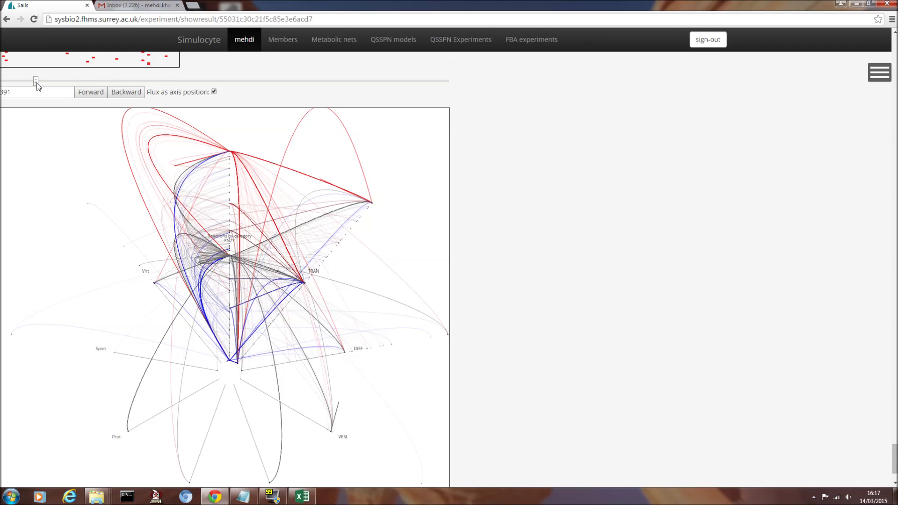
drag(895, 463, 896, 42)
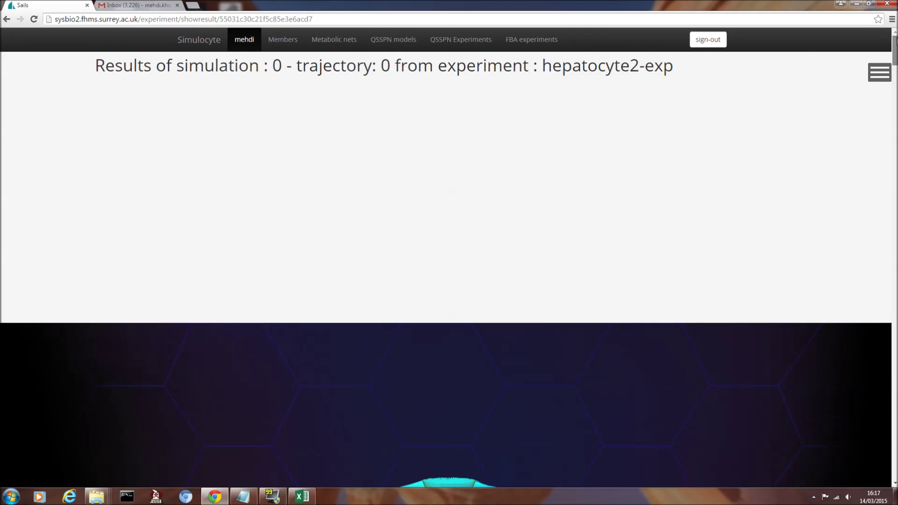